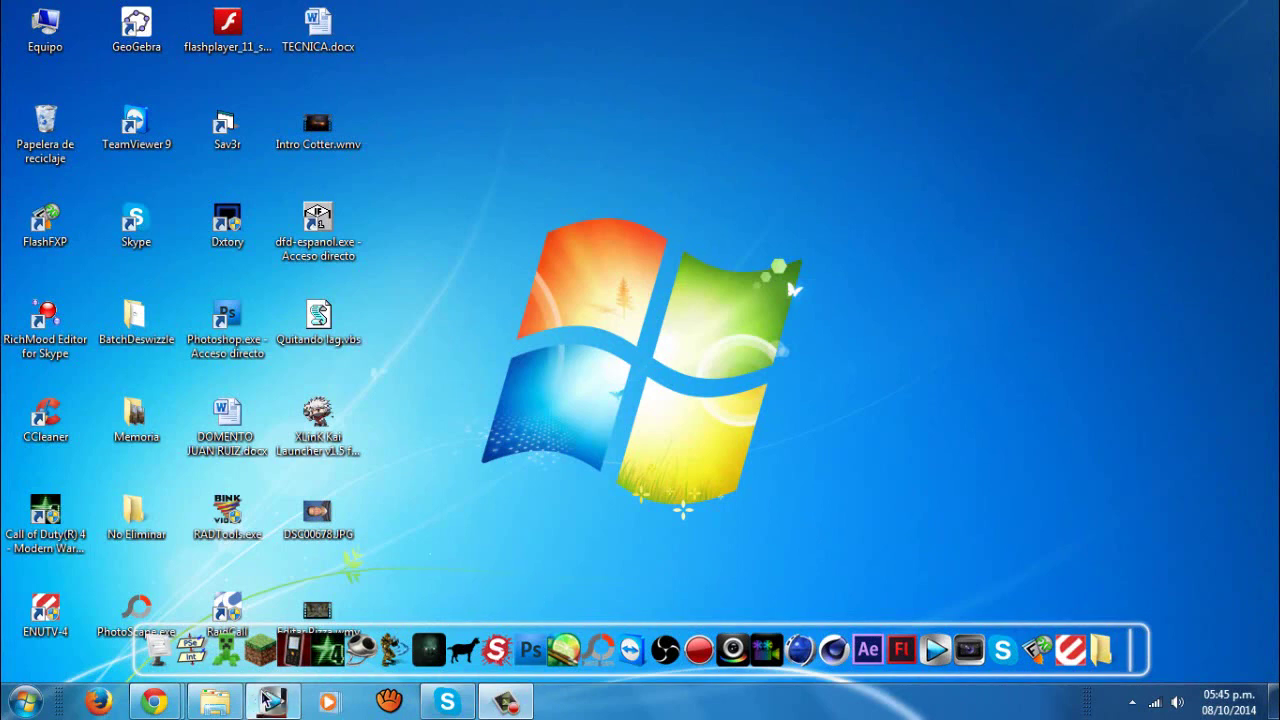
Switch to Vegas Pro and add 20141007-224111.mpg to the empty timeline without matching the project settings to it.
{"action": "mouse_move", "coordinate": [270, 700]}
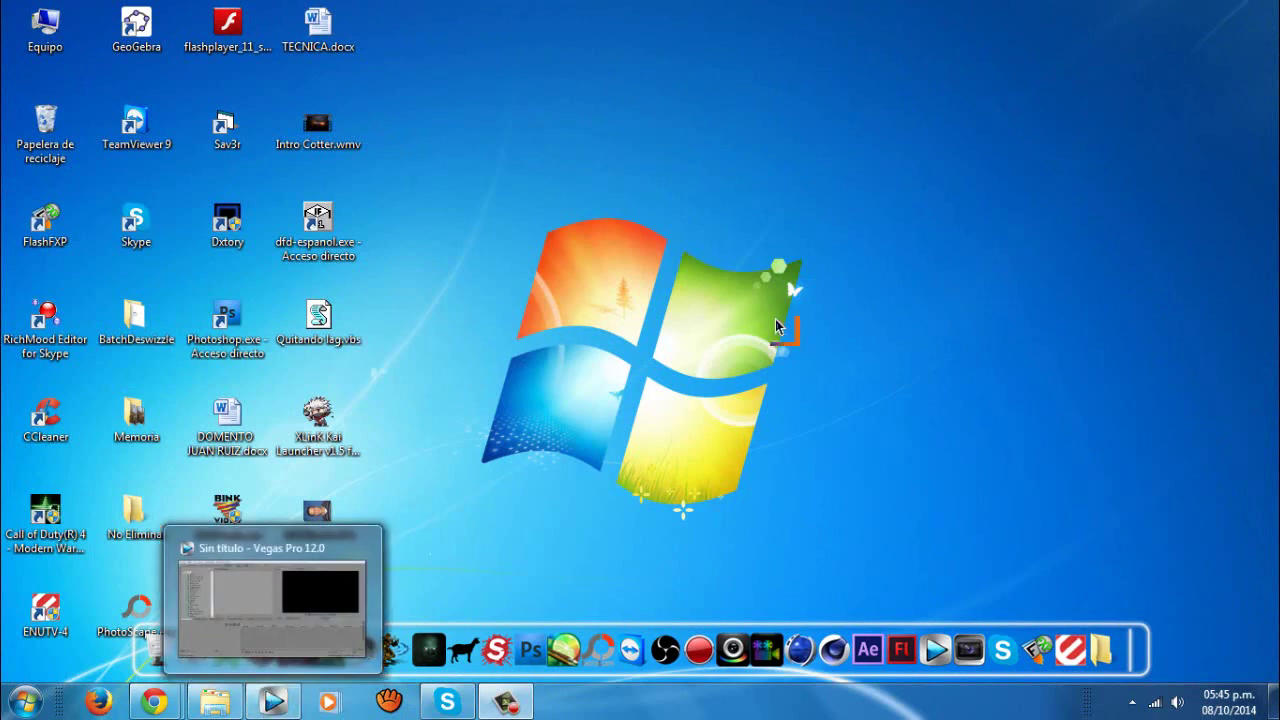
{"action": "mouse_move", "coordinate": [894, 562]}
{"action": "left_mouse_down"}
{"action": "mouse_move", "coordinate": [634, 234]}
{"action": "mouse_move", "coordinate": [366, 114]}
{"action": "mouse_move", "coordinate": [457, 220]}
{"action": "mouse_move", "coordinate": [445, 163]}
{"action": "mouse_move", "coordinate": [405, 153]}
{"action": "mouse_move", "coordinate": [403, 136]}
{"action": "mouse_move", "coordinate": [576, 487]}
{"action": "mouse_move", "coordinate": [792, 530]}
{"action": "mouse_move", "coordinate": [903, 583]}
{"action": "mouse_move", "coordinate": [503, 363]}
{"action": "mouse_move", "coordinate": [381, 115]}
{"action": "mouse_move", "coordinate": [686, 514]}
{"action": "mouse_move", "coordinate": [897, 596]}
{"action": "mouse_move", "coordinate": [918, 586]}
{"action": "mouse_move", "coordinate": [354, 277]}
{"action": "mouse_move", "coordinate": [397, 112]}
{"action": "left_mouse_up"}
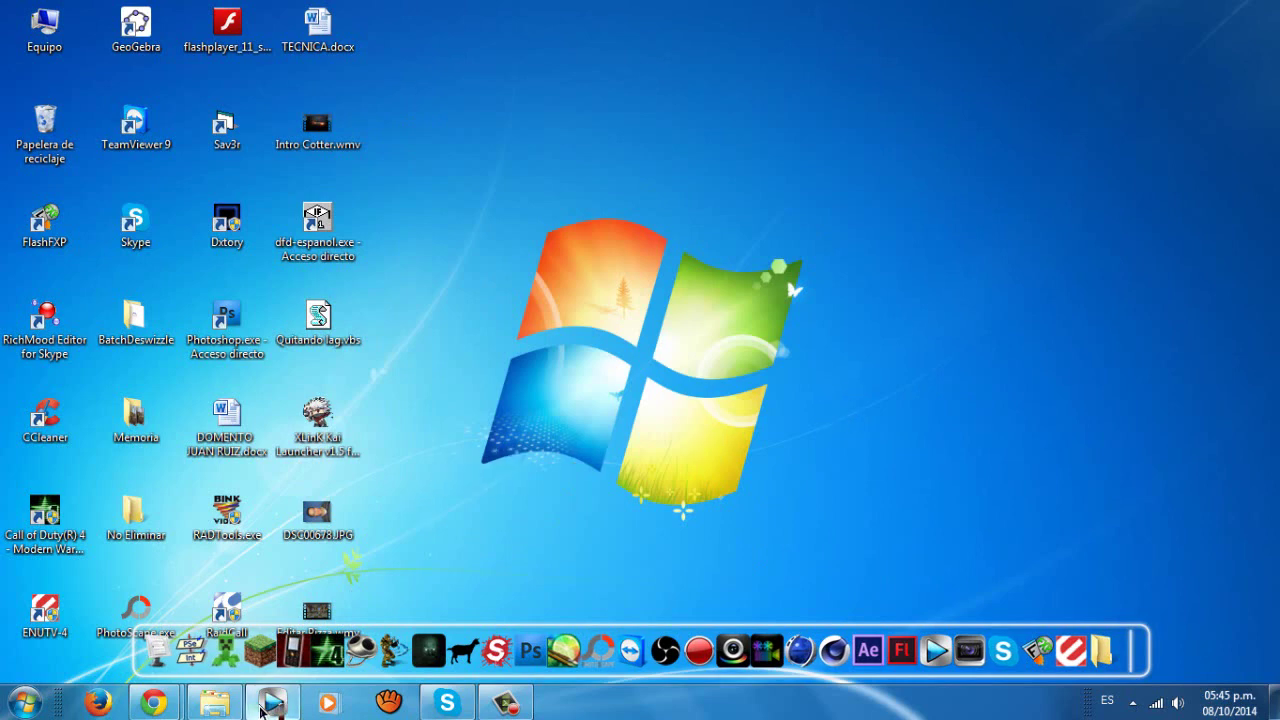
{"action": "left_click", "coordinate": [268, 704]}
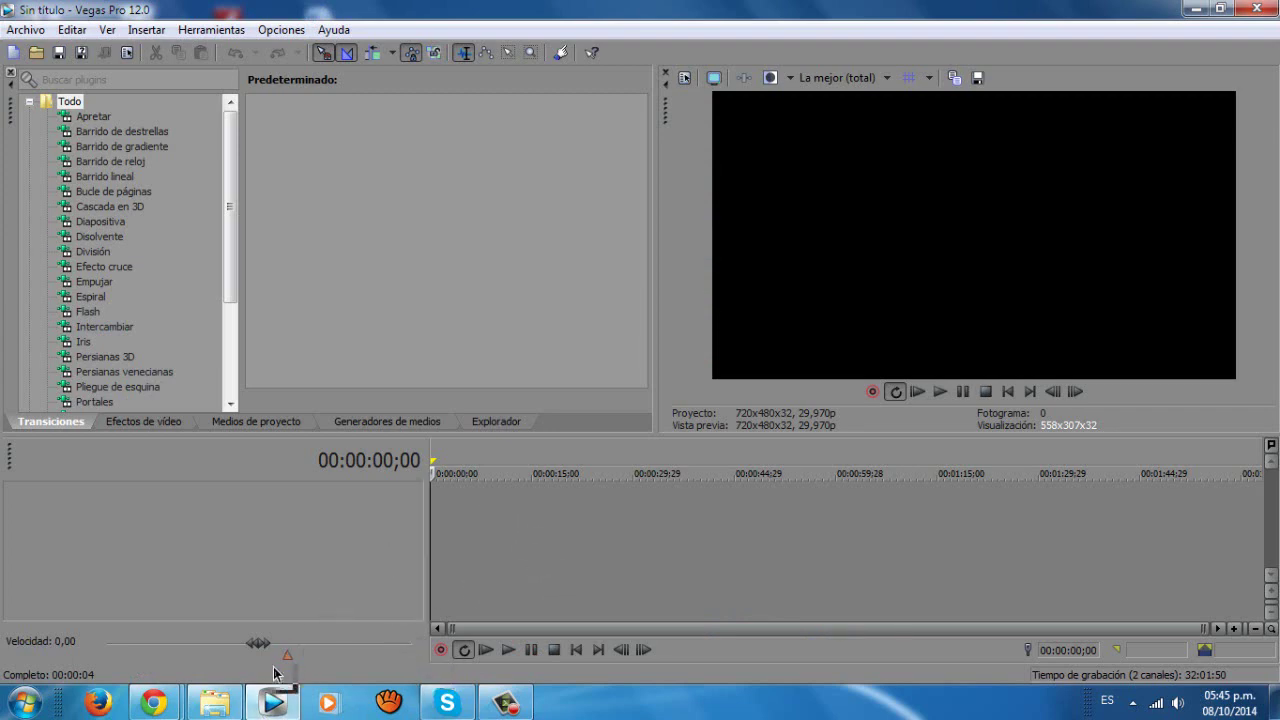
{"action": "left_click", "coordinate": [233, 704]}
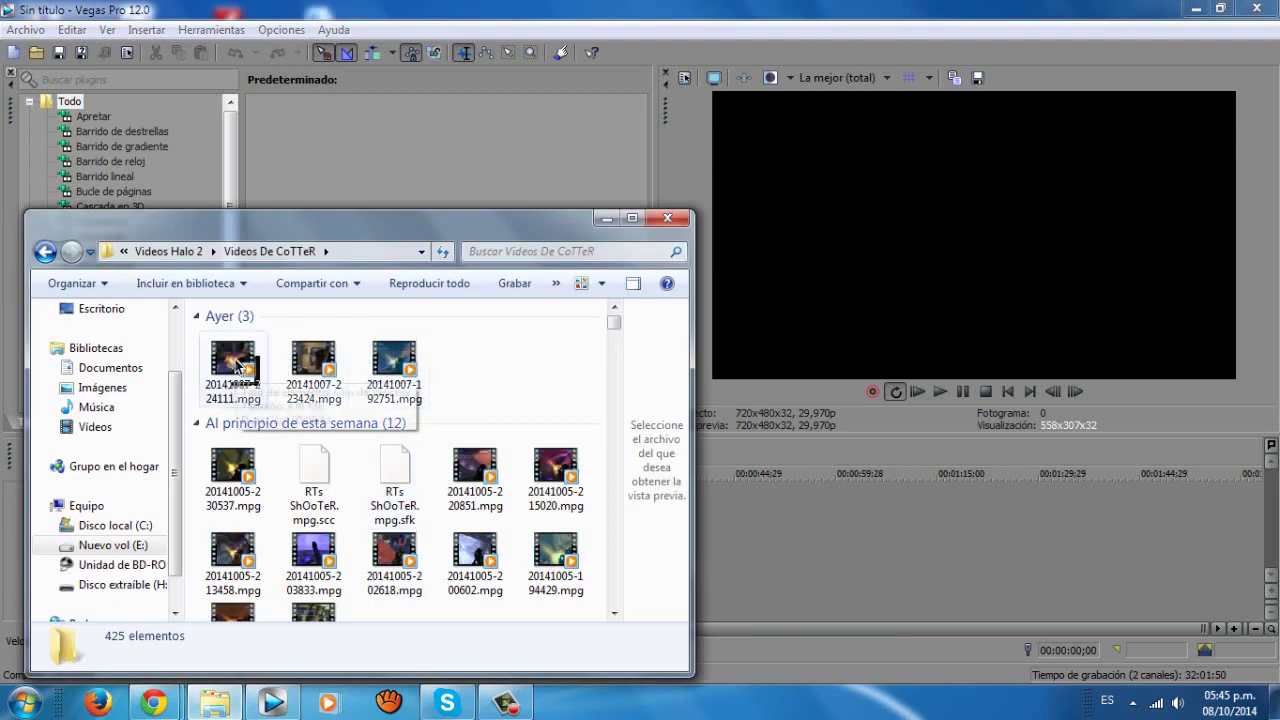
{"action": "left_click_drag", "start_coordinate": [233, 362], "coordinate": [944, 569]}
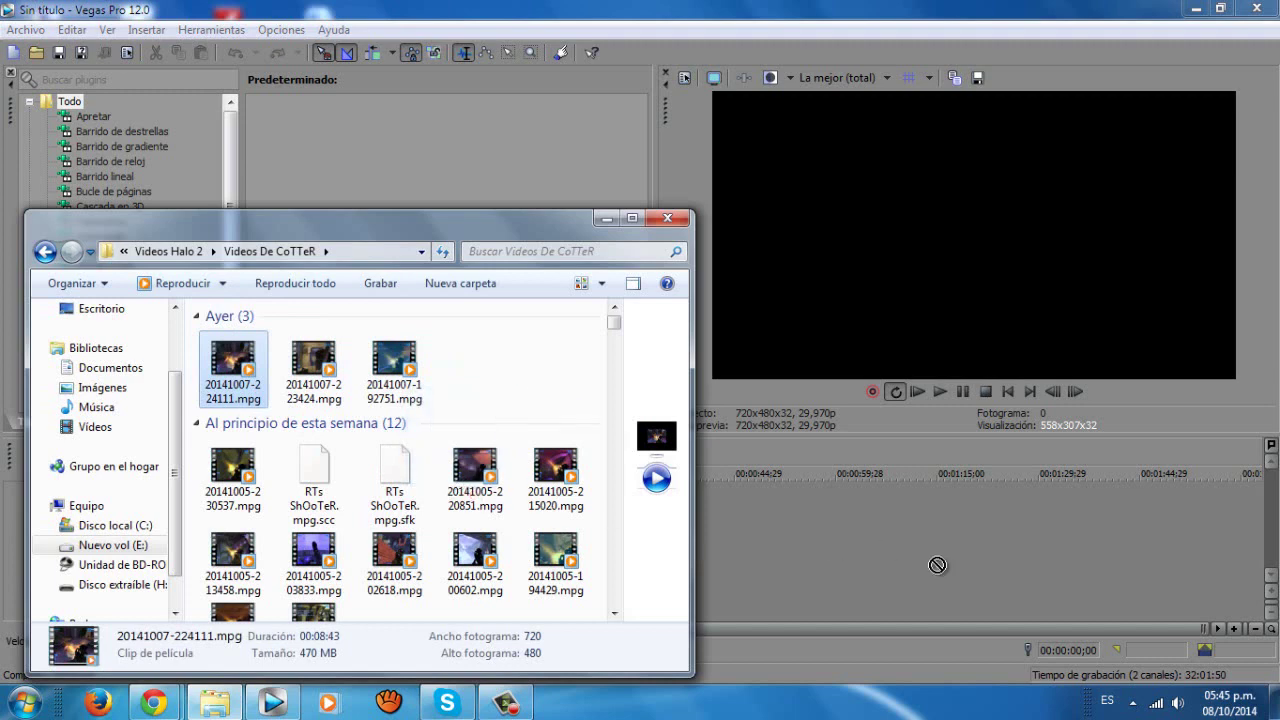
{"action": "left_click_drag", "start_coordinate": [866, 565], "coordinate": [866, 565]}
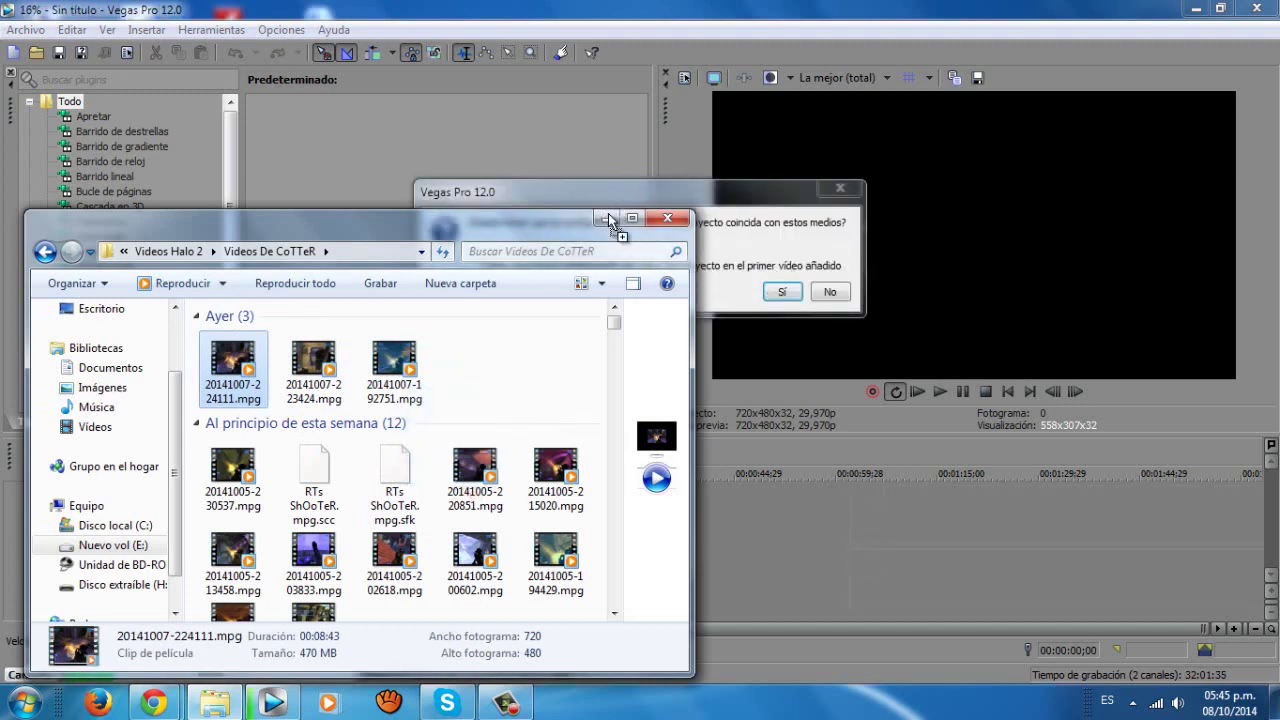
{"action": "left_click", "coordinate": [826, 292]}
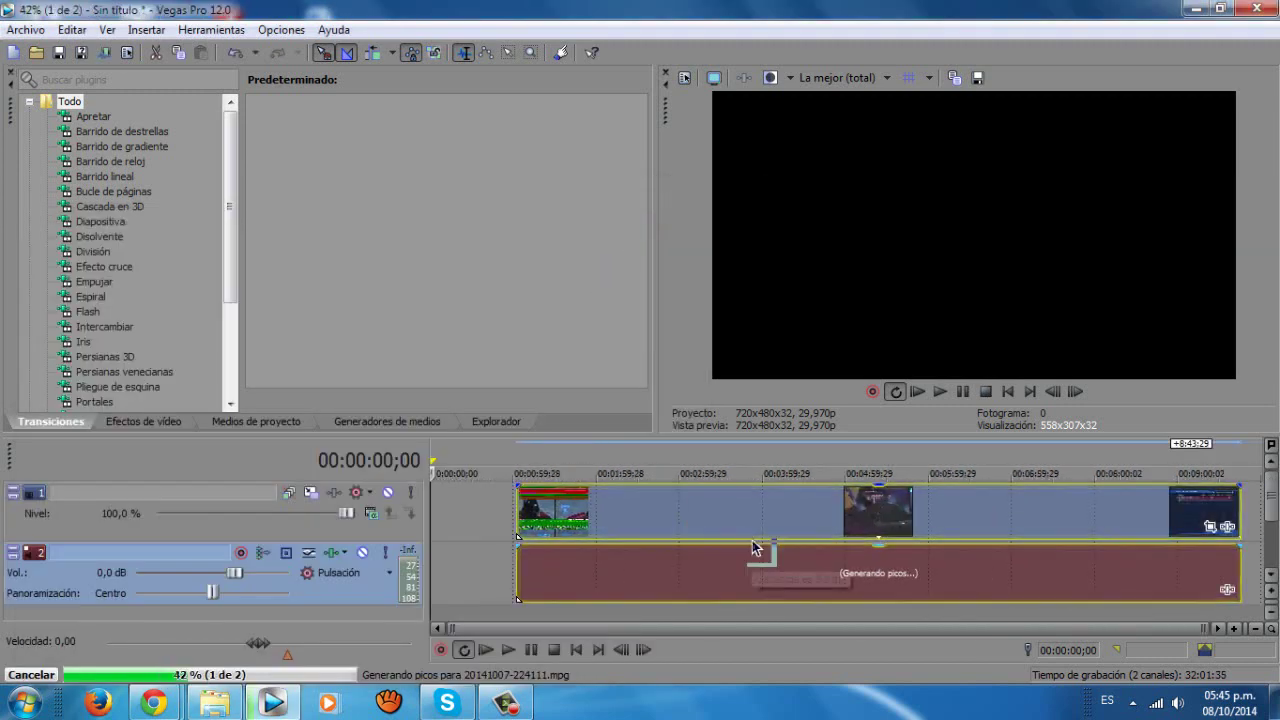
Examine the black side bars in the preview at several points of the clip, cancelling the subtitle reading in progress.
{"action": "left_click", "coordinate": [752, 540]}
{"action": "left_click", "coordinate": [822, 530]}
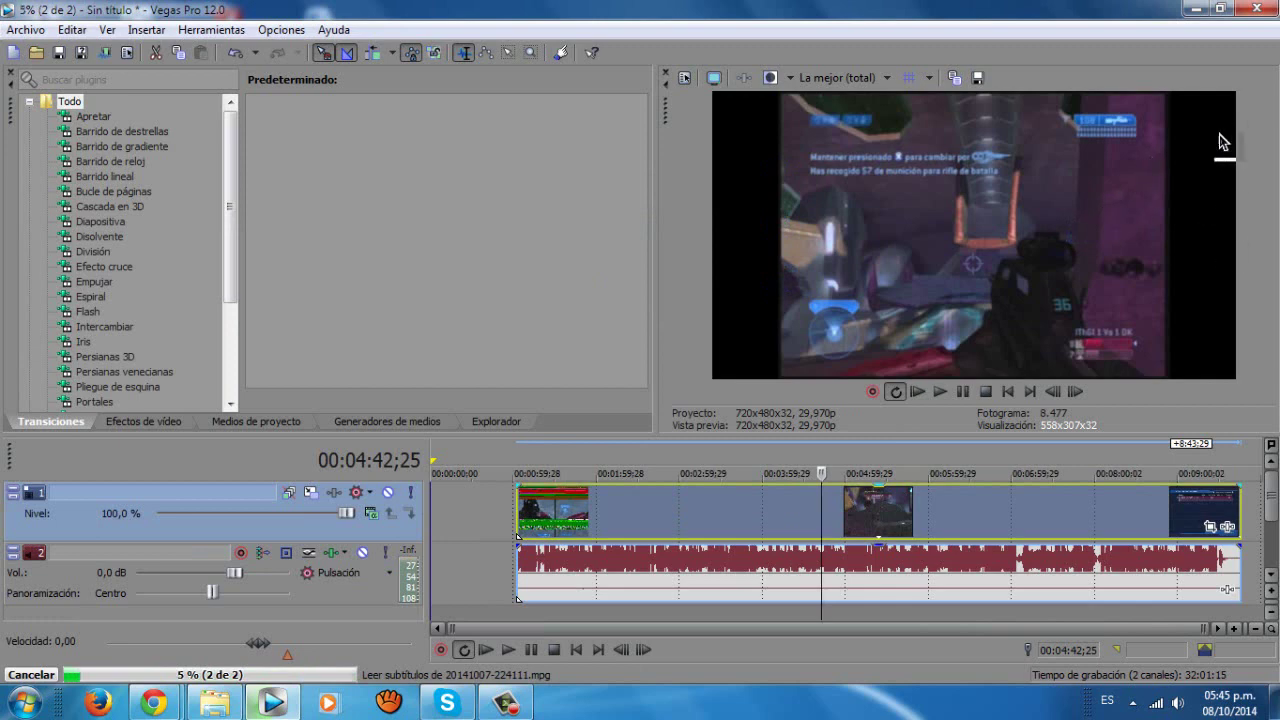
{"action": "left_click_drag", "start_coordinate": [815, 515], "coordinate": [802, 508]}
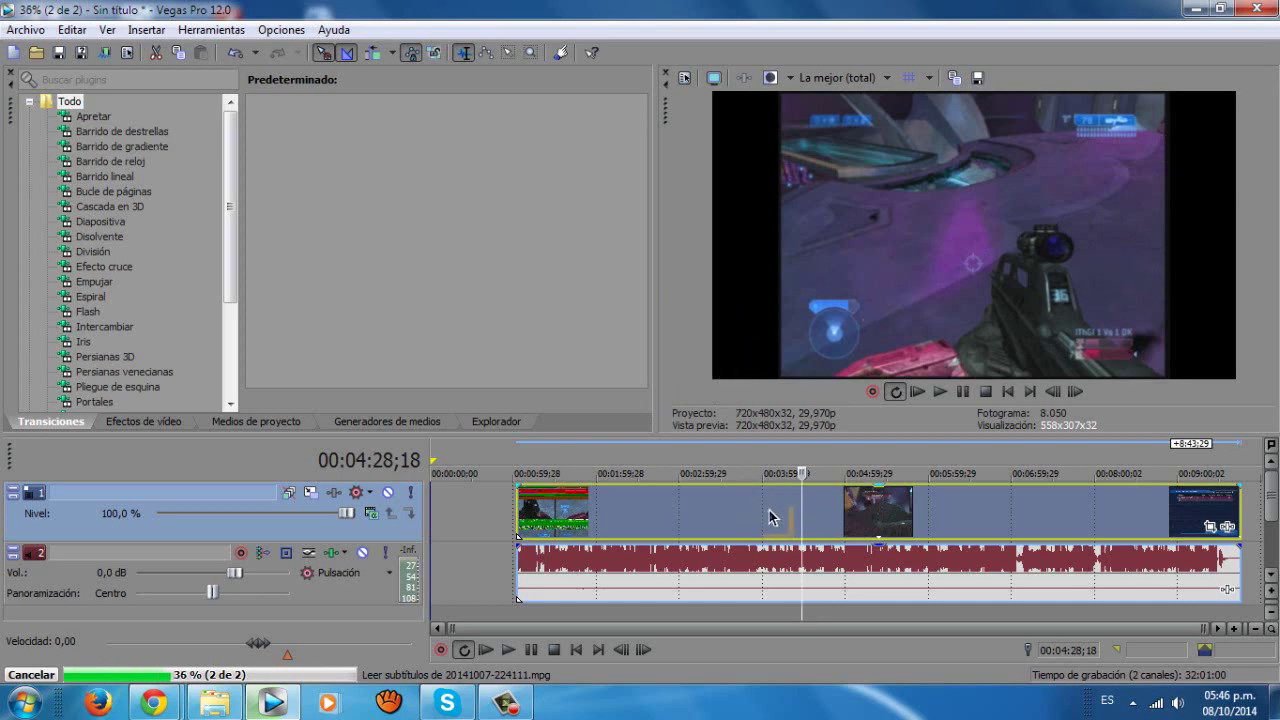
{"action": "left_click", "coordinate": [30, 674]}
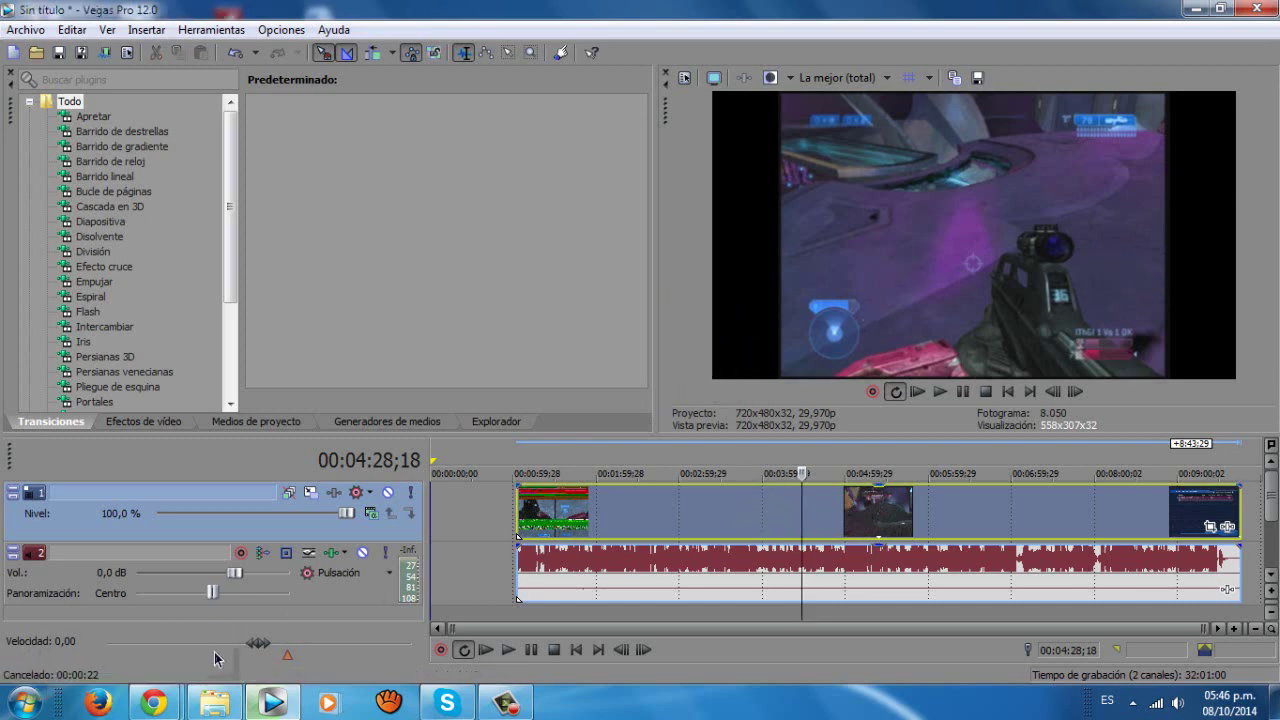
{"action": "left_click", "coordinate": [790, 514]}
{"action": "left_click", "coordinate": [878, 514]}
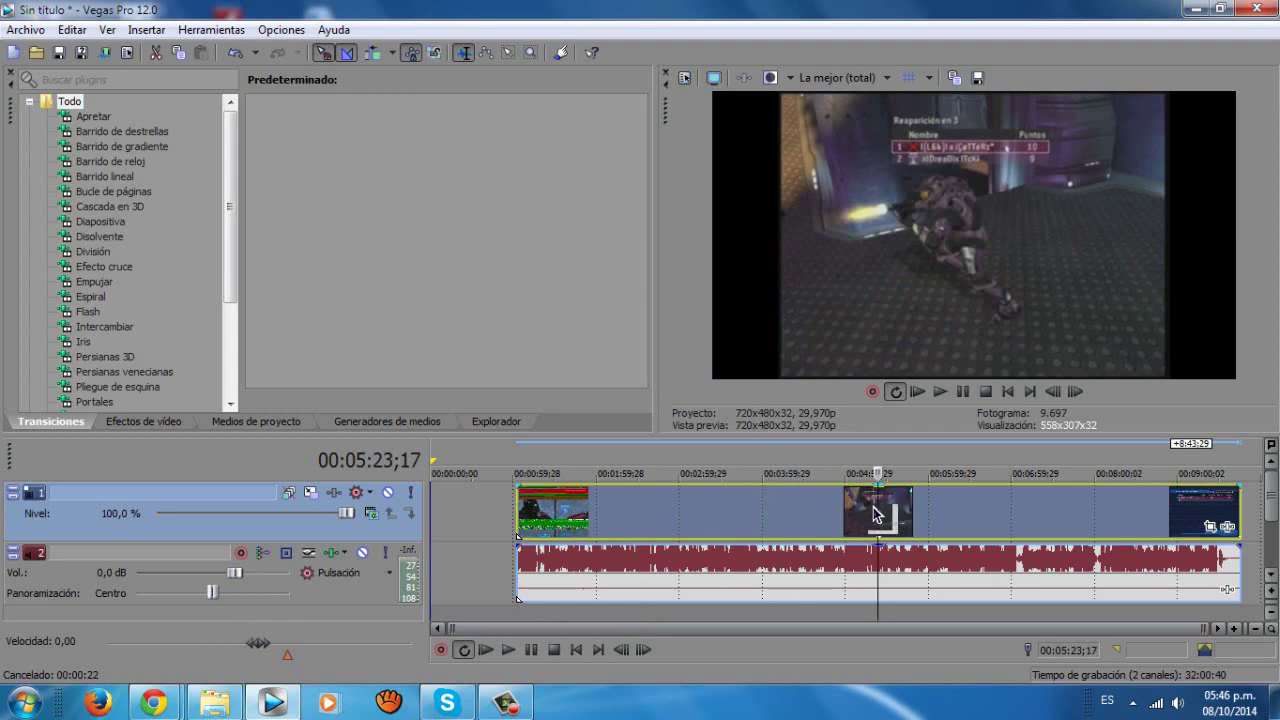
{"action": "left_click", "coordinate": [863, 514]}
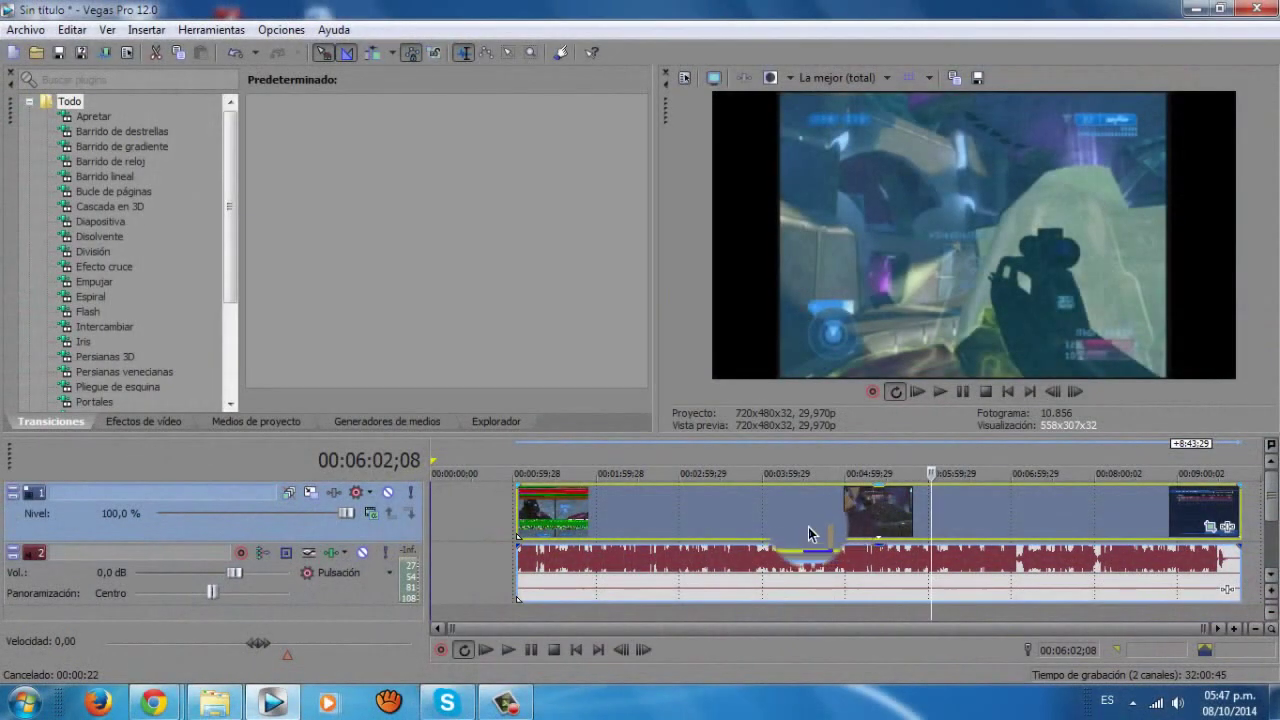
{"action": "mouse_move", "coordinate": [810, 533]}
{"action": "left_mouse_down"}
{"action": "mouse_move", "coordinate": [651, 509]}
{"action": "mouse_move", "coordinate": [934, 514]}
{"action": "mouse_move", "coordinate": [669, 521]}
{"action": "mouse_move", "coordinate": [791, 517]}
{"action": "left_mouse_up"}
Turn off Mantener relación de aspecto in the video event's properties so the footage stretches to the frame.
{"action": "right_click", "coordinate": [642, 511]}
{"action": "right_click", "coordinate": [854, 512]}
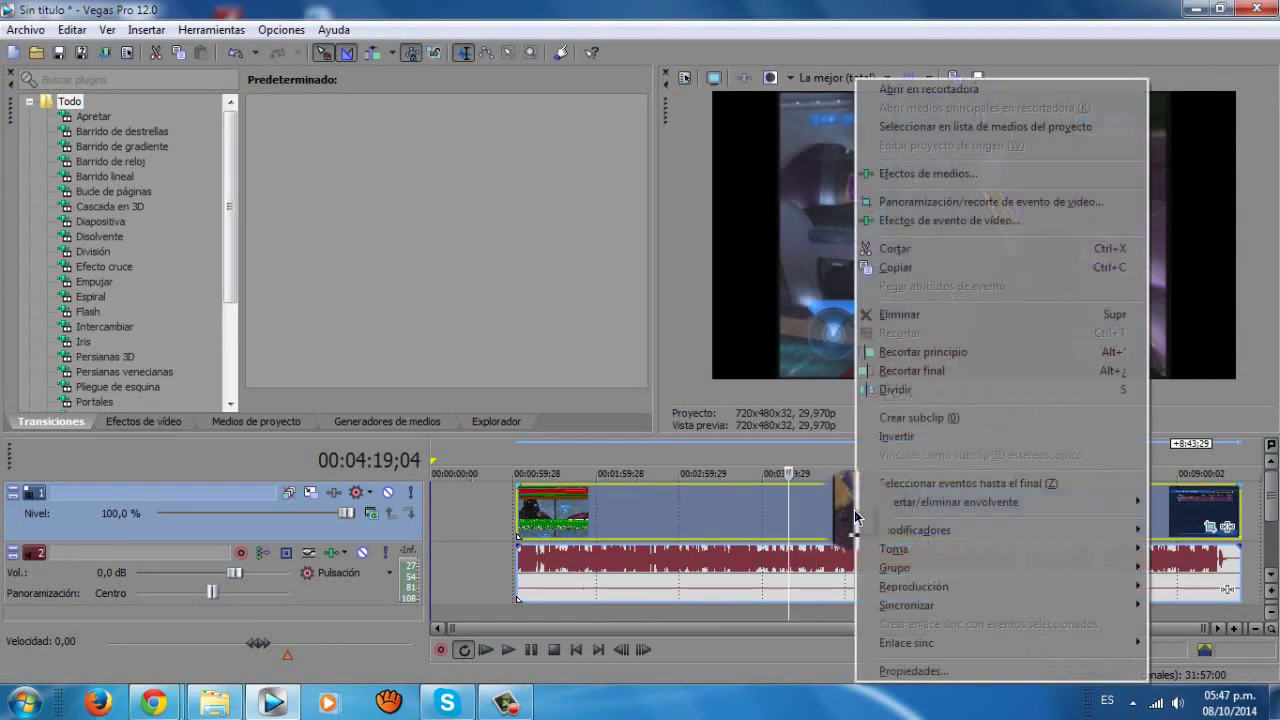
{"action": "left_click", "coordinate": [920, 670]}
{"action": "left_click_drag", "start_coordinate": [714, 40], "coordinate": [470, 83]}
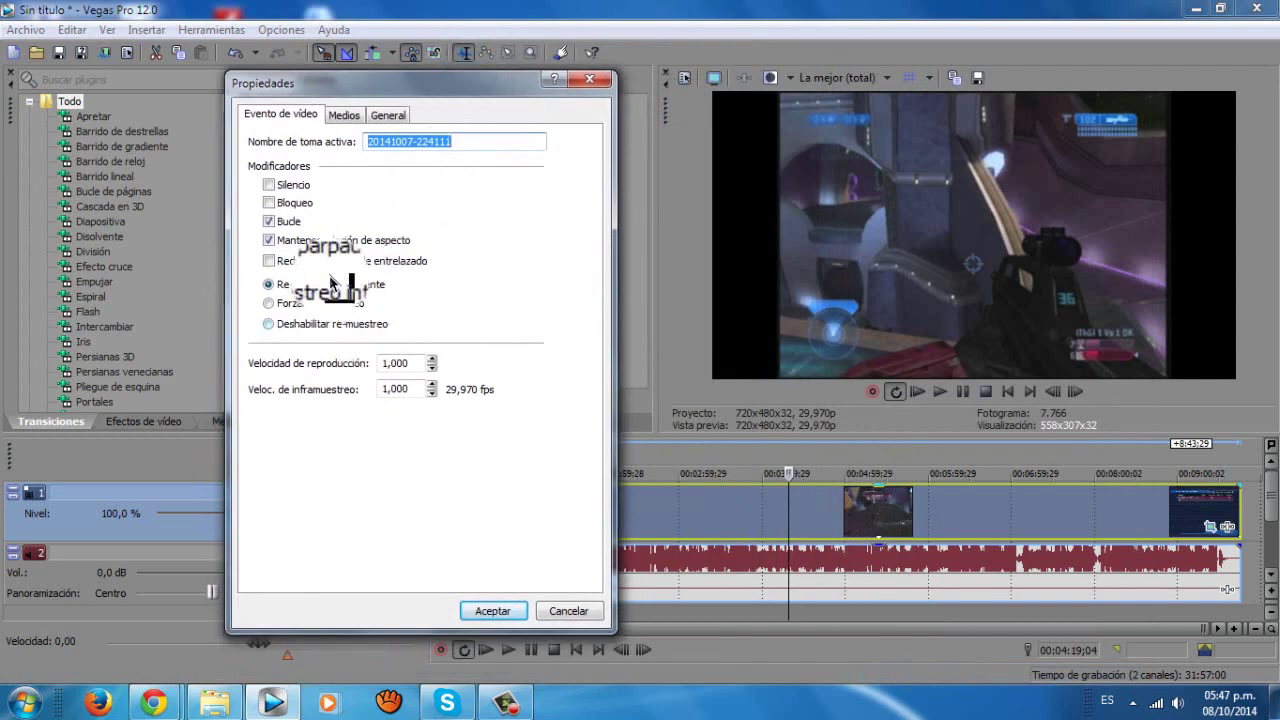
{"action": "left_click", "coordinate": [322, 241]}
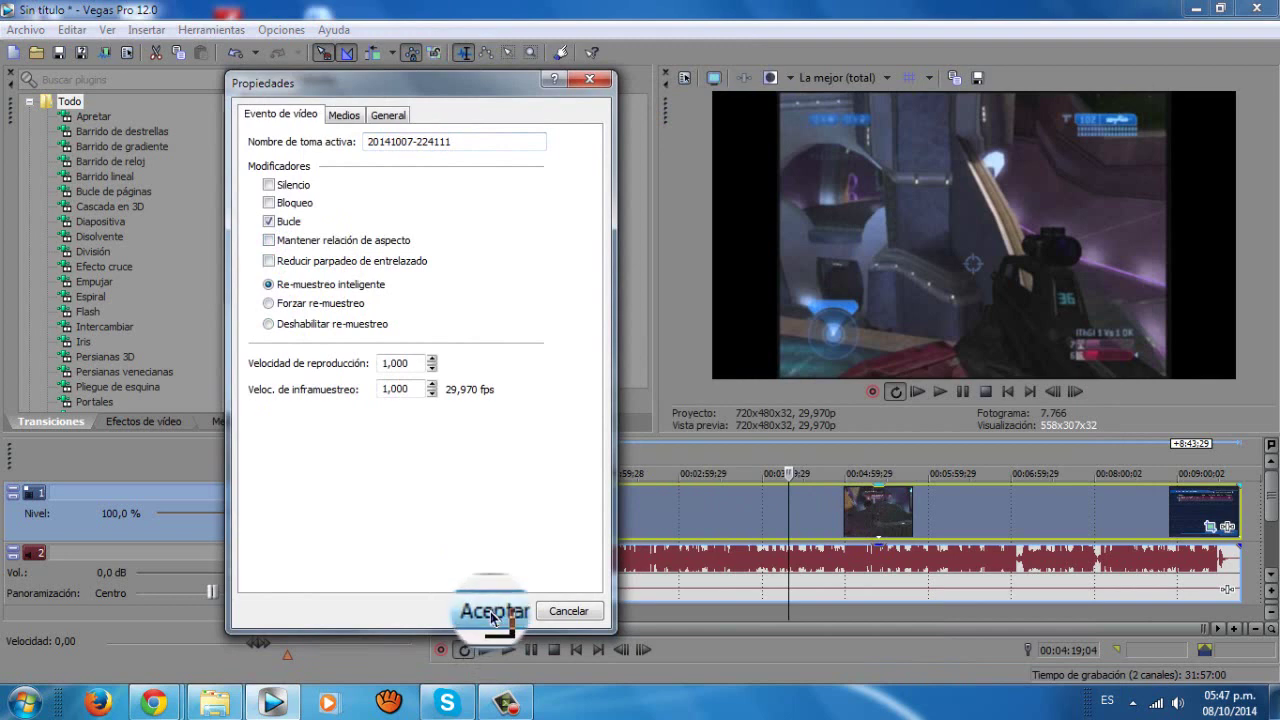
{"action": "left_click", "coordinate": [492, 612]}
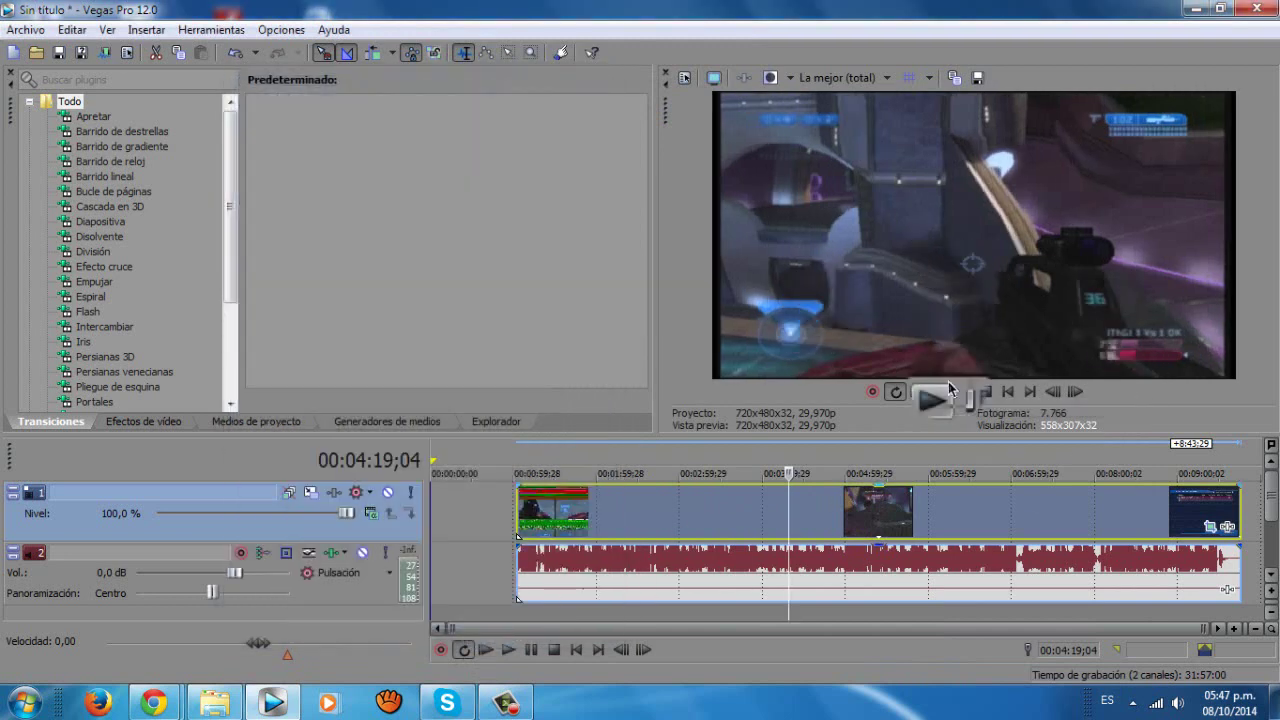
{"action": "right_click", "coordinate": [926, 519]}
{"action": "left_click", "coordinate": [986, 651]}
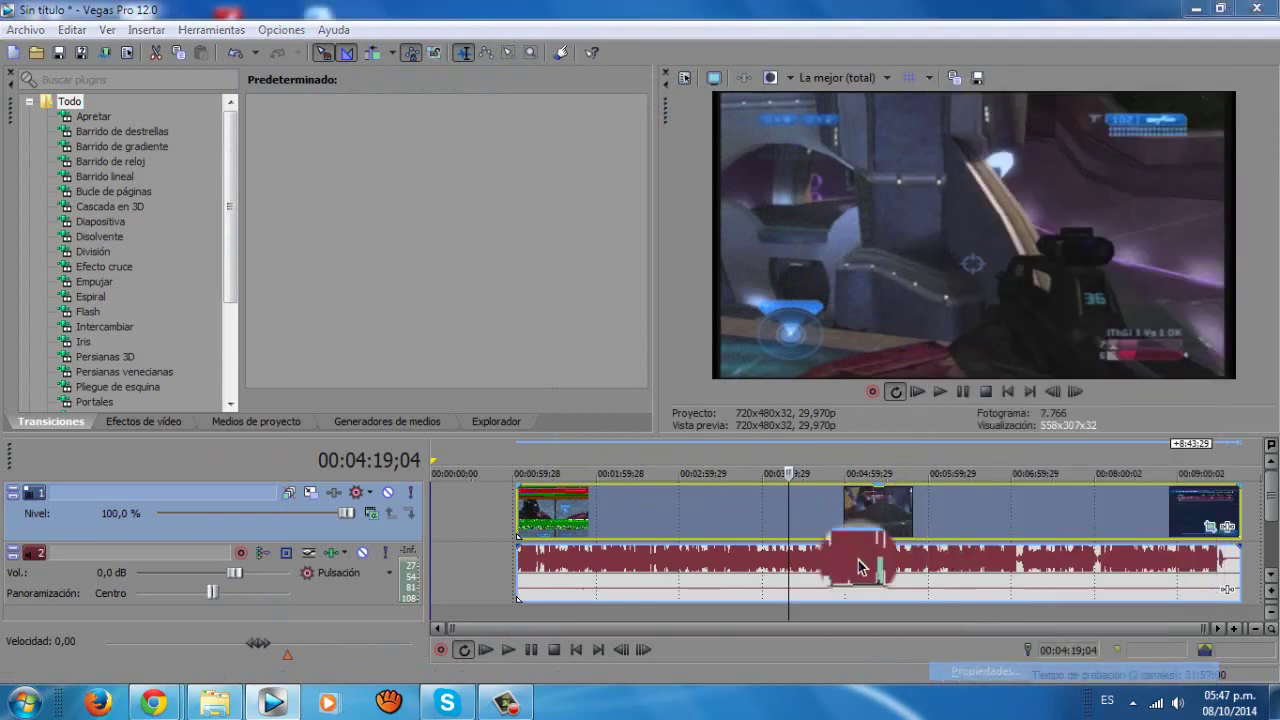
{"action": "left_click", "coordinate": [714, 578]}
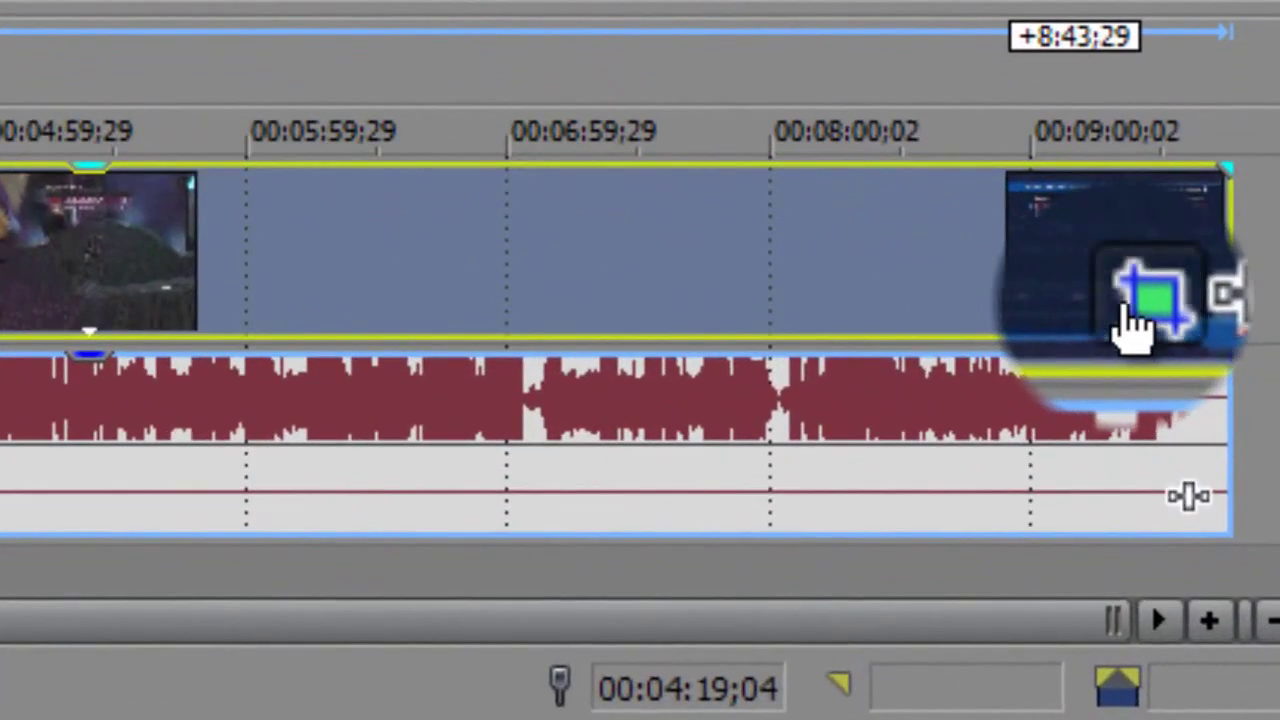
Crop the video event to 688.1 wide by 445.9 high with Pan/Crop.
{"action": "left_click", "coordinate": [1204, 514]}
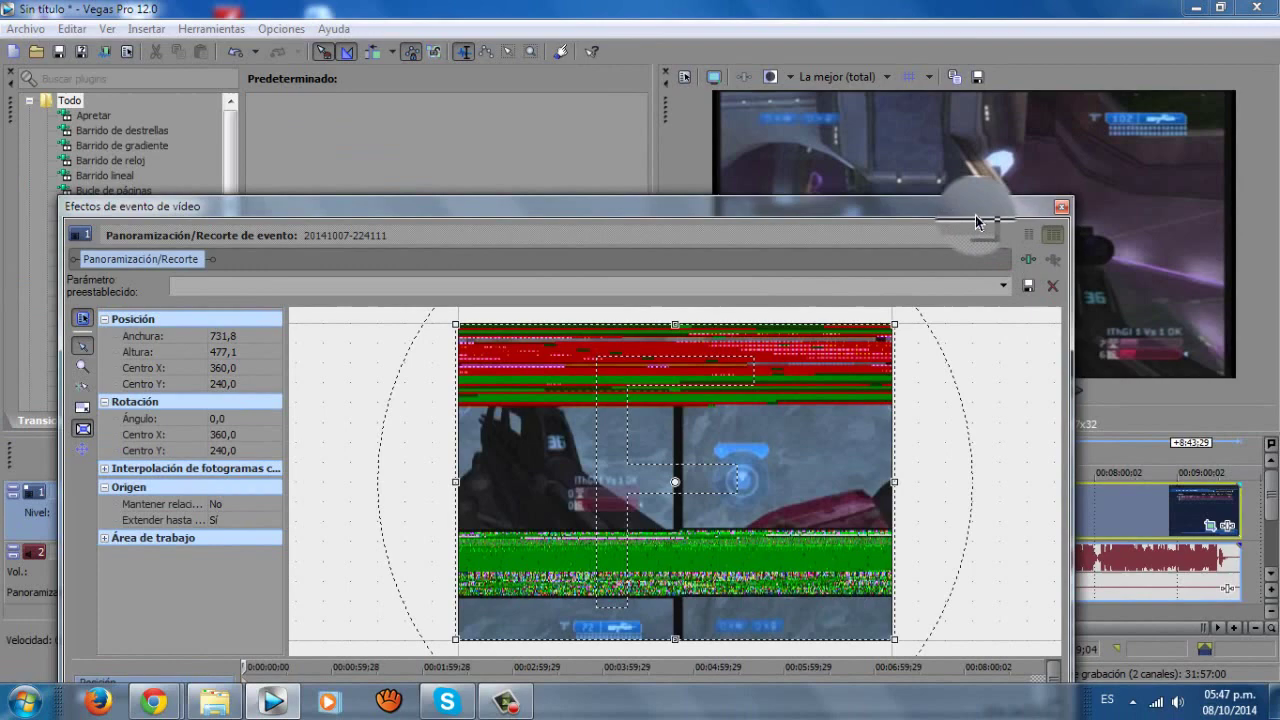
{"action": "left_click_drag", "start_coordinate": [977, 222], "coordinate": [995, 234]}
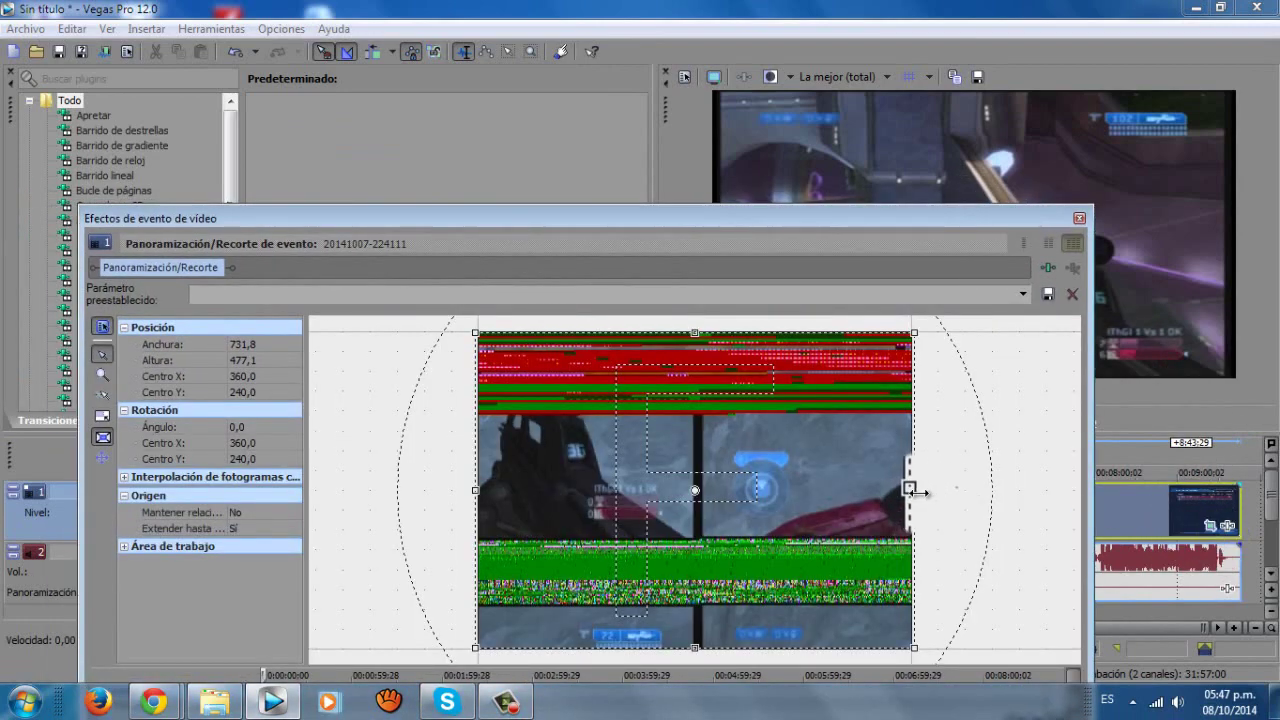
{"action": "mouse_move", "coordinate": [912, 490]}
{"action": "left_mouse_down"}
{"action": "mouse_move", "coordinate": [901, 490]}
{"action": "mouse_move", "coordinate": [916, 490]}
{"action": "left_mouse_up"}
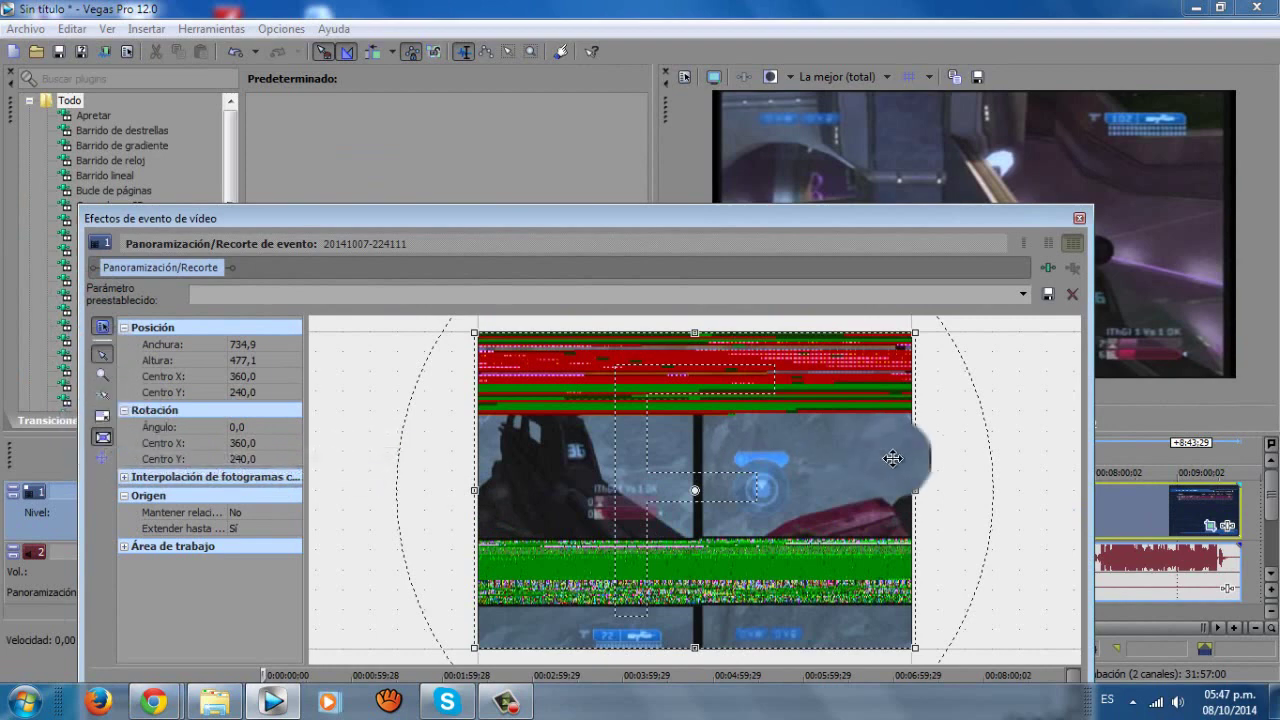
{"action": "left_click_drag", "start_coordinate": [916, 490], "coordinate": [901, 490]}
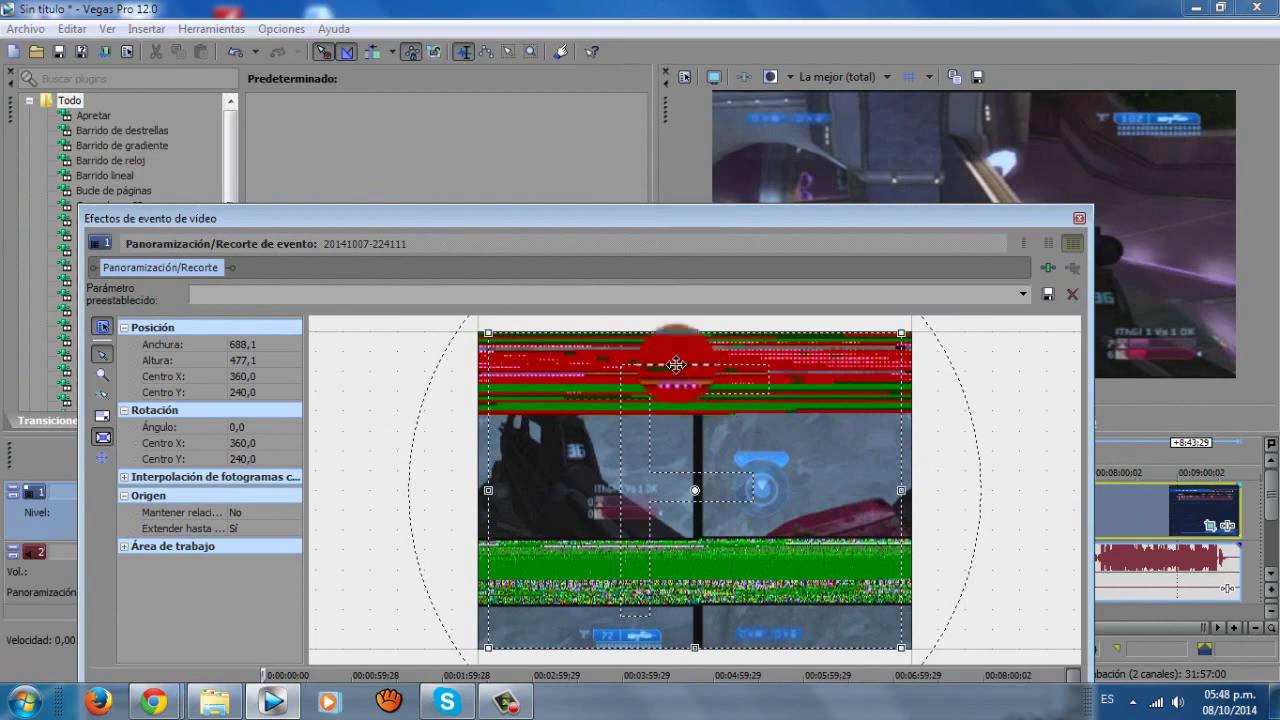
{"action": "left_click_drag", "start_coordinate": [694, 332], "coordinate": [695, 343]}
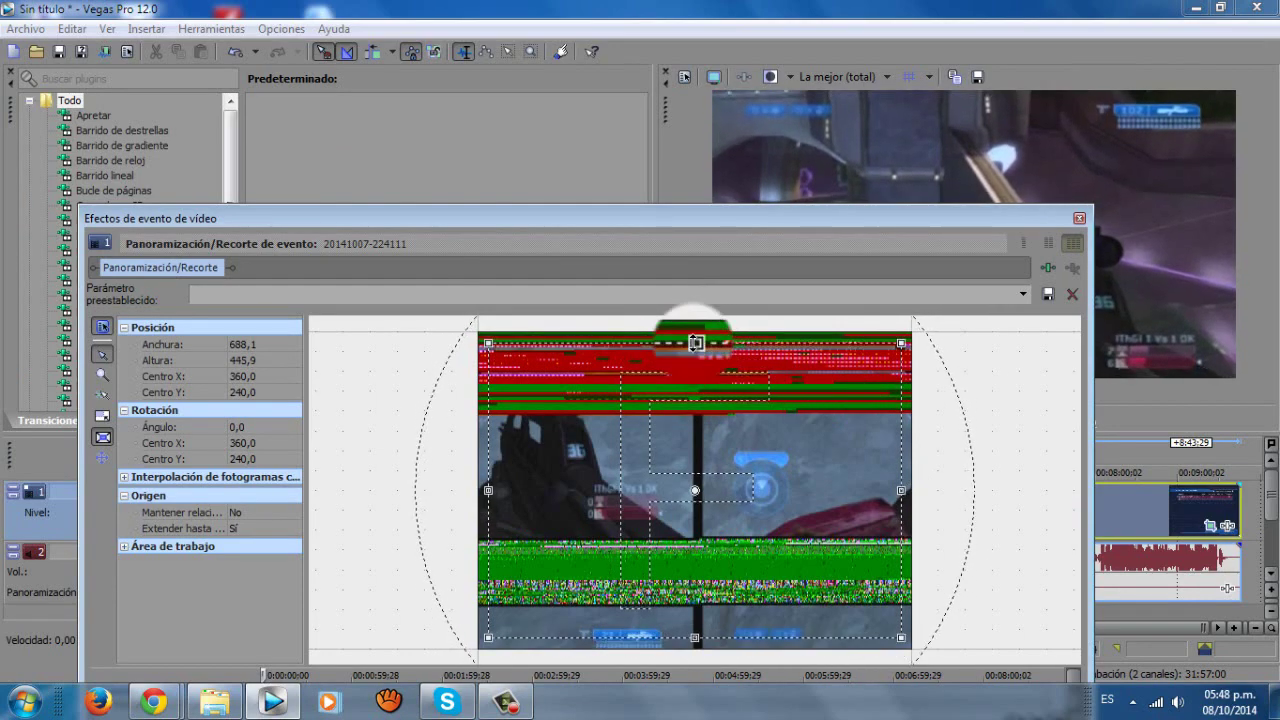
{"action": "left_click", "coordinate": [1076, 216]}
Check at several points of the clip that the cropped footage fills the whole preview frame.
{"action": "left_click", "coordinate": [790, 528]}
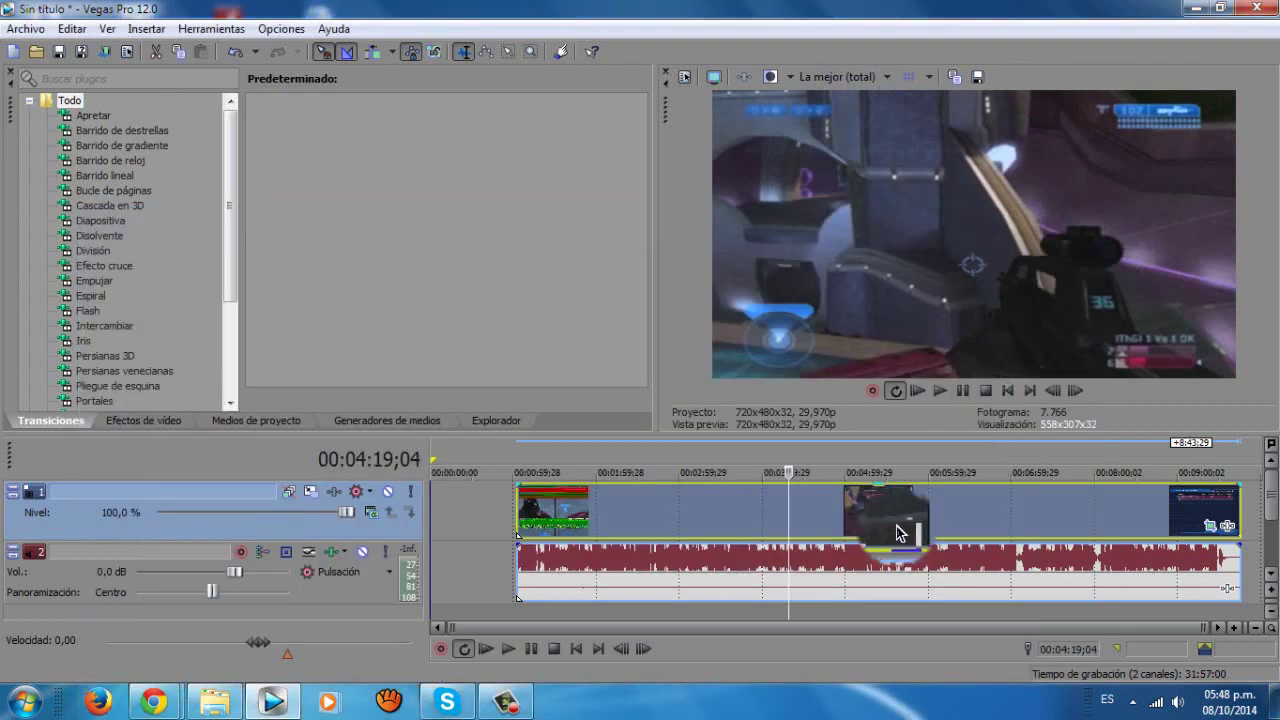
{"action": "left_click", "coordinate": [894, 528]}
{"action": "left_click", "coordinate": [808, 528]}
{"action": "left_click", "coordinate": [731, 528]}
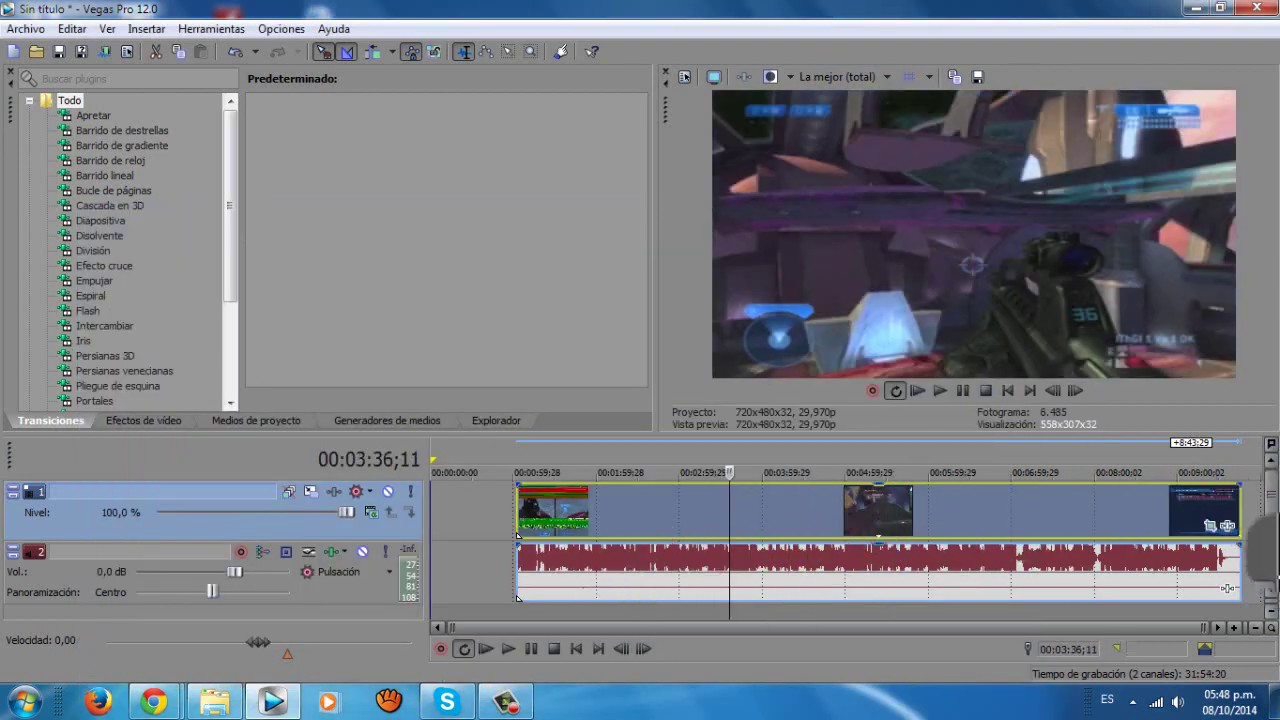
{"action": "left_click_drag", "start_coordinate": [491, 506], "coordinate": [691, 512]}
{"action": "left_click", "coordinate": [691, 512]}
{"action": "left_click", "coordinate": [818, 512]}
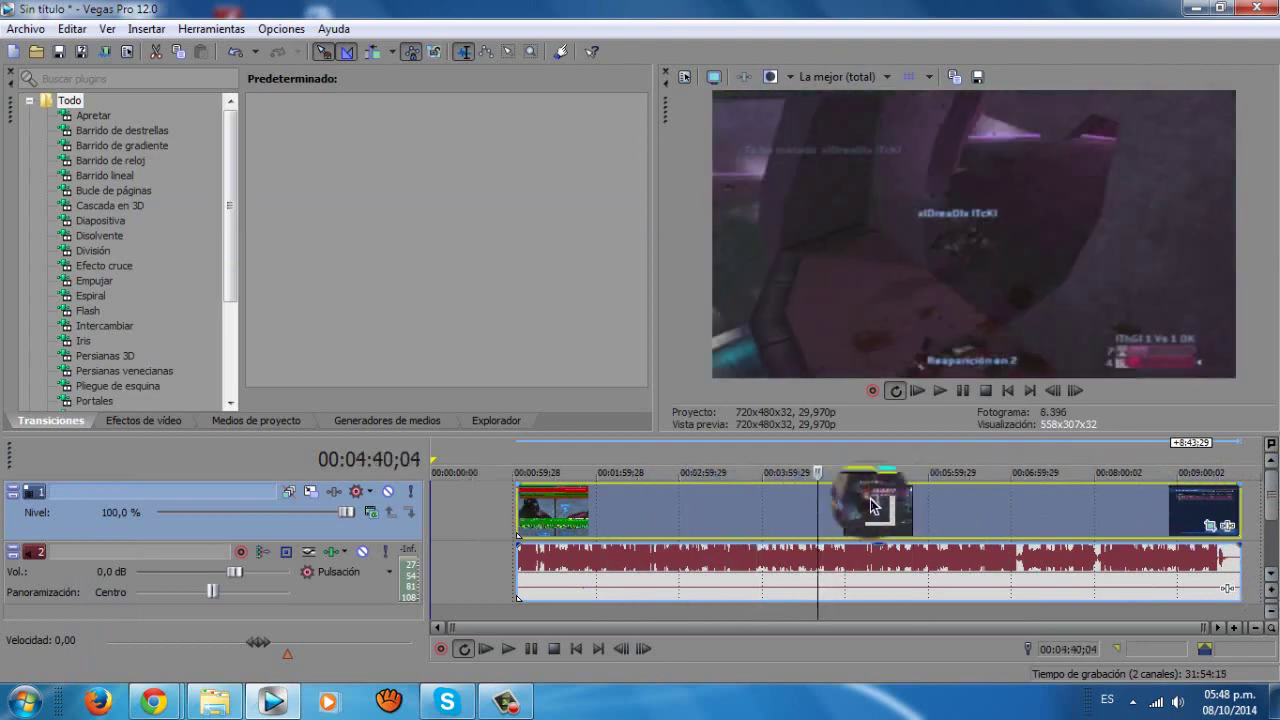
Undo the crop and aspect ratio changes and check the clip's frame at about 00:04:25.
{"action": "mouse_move", "coordinate": [1080, 562]}
{"action": "left_mouse_down"}
{"action": "mouse_move", "coordinate": [645, 568]}
{"action": "mouse_move", "coordinate": [651, 514]}
{"action": "left_mouse_up"}
{"action": "left_click", "coordinate": [675, 504]}
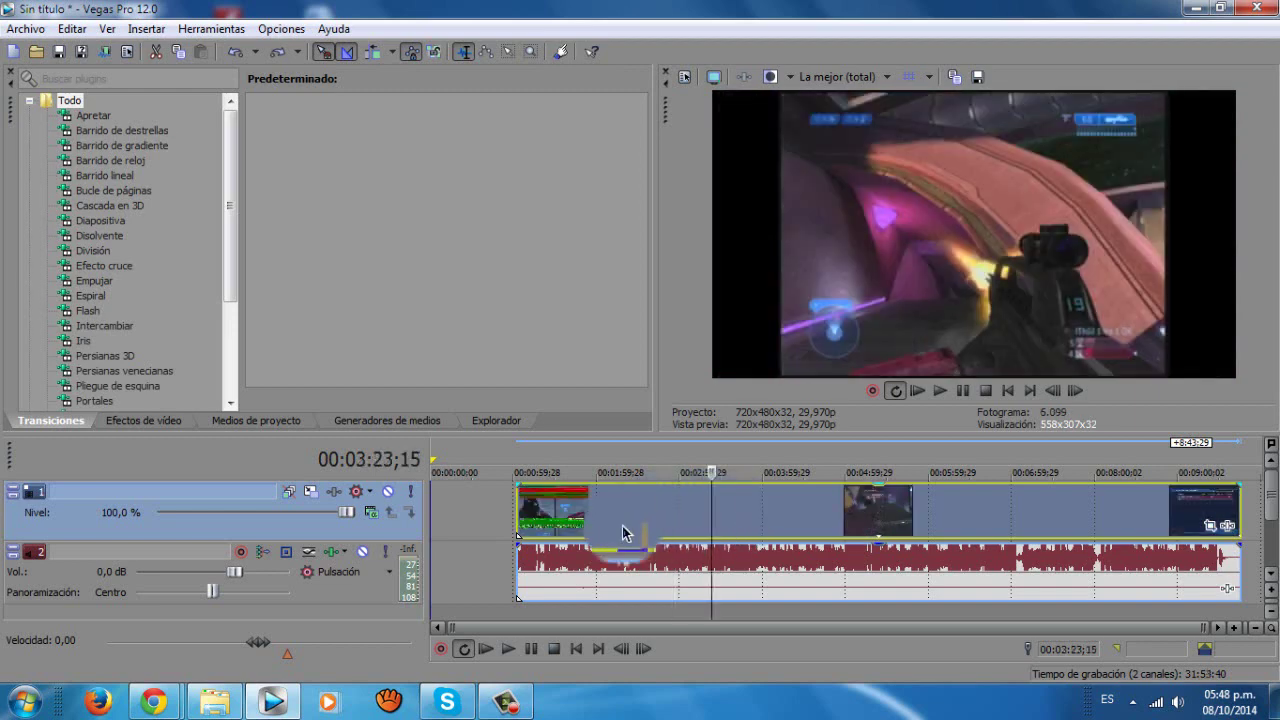
{"action": "left_click", "coordinate": [839, 506]}
{"action": "left_click", "coordinate": [798, 497]}
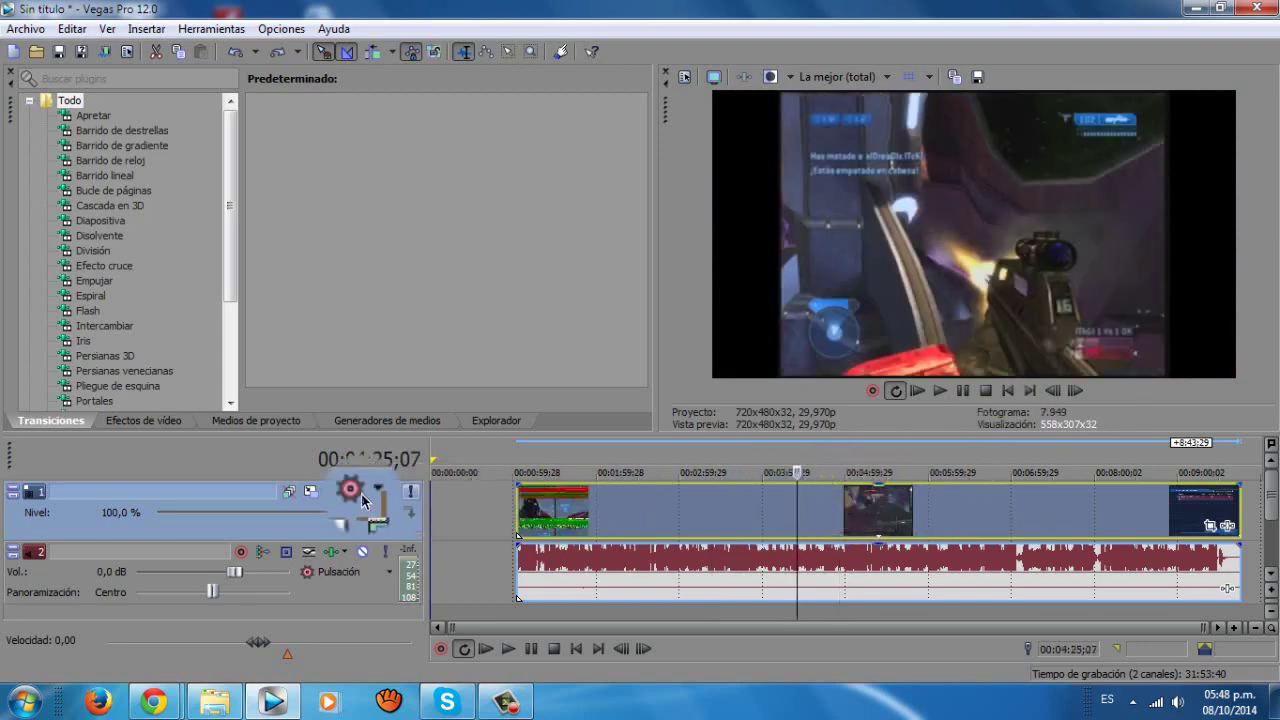
In Track Motion for track 1, prevent horizontal scaling and slightly rescale the frame's height.
{"action": "left_click", "coordinate": [314, 493]}
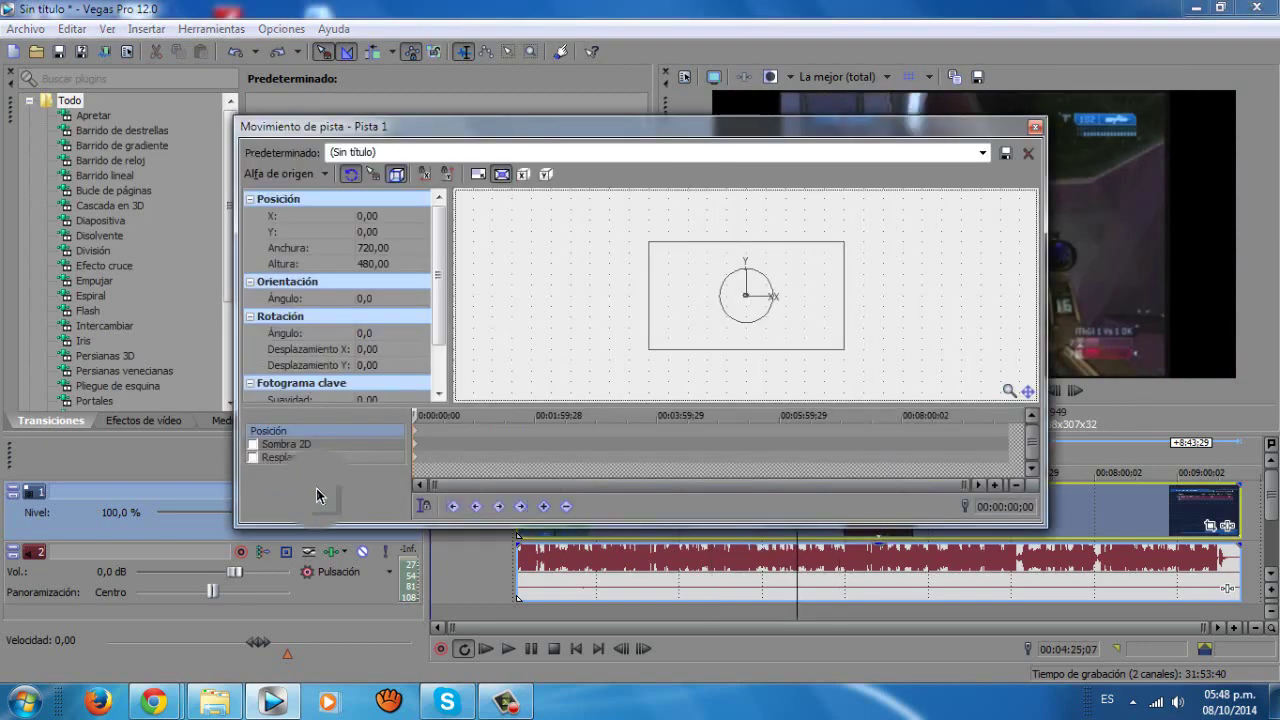
{"action": "left_click_drag", "start_coordinate": [634, 186], "coordinate": [185, 326]}
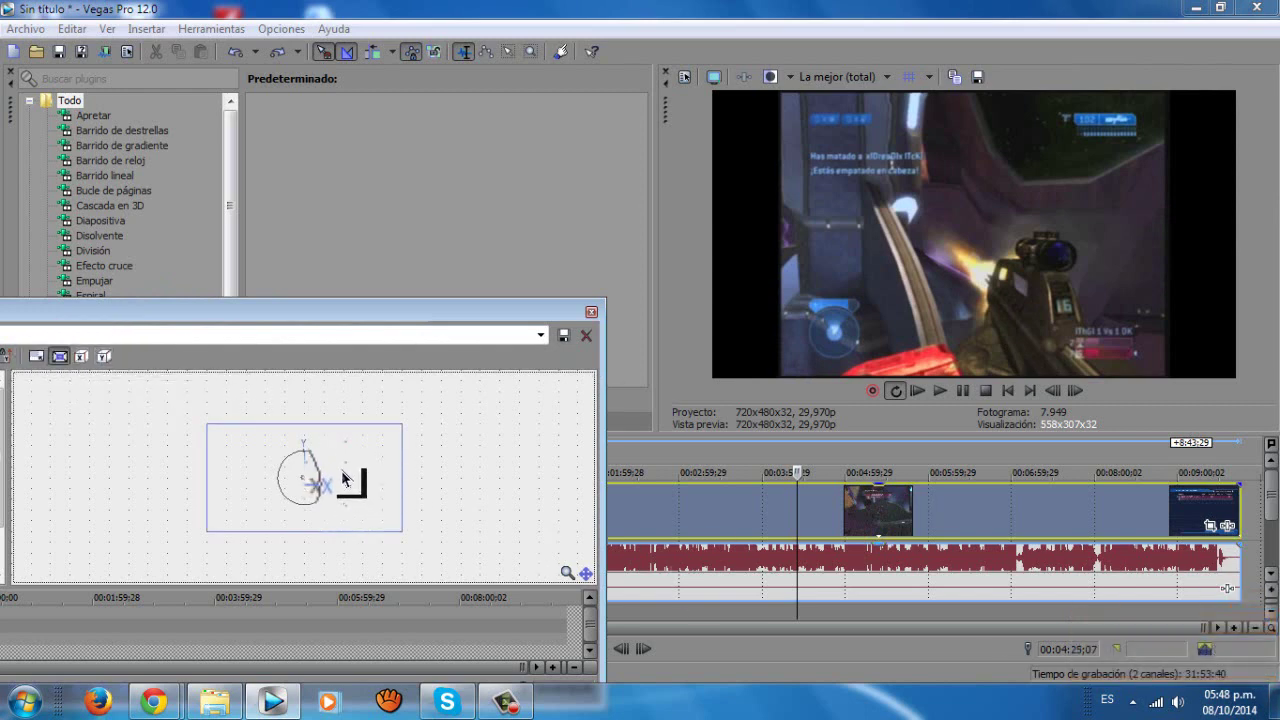
{"action": "left_click", "coordinate": [82, 356]}
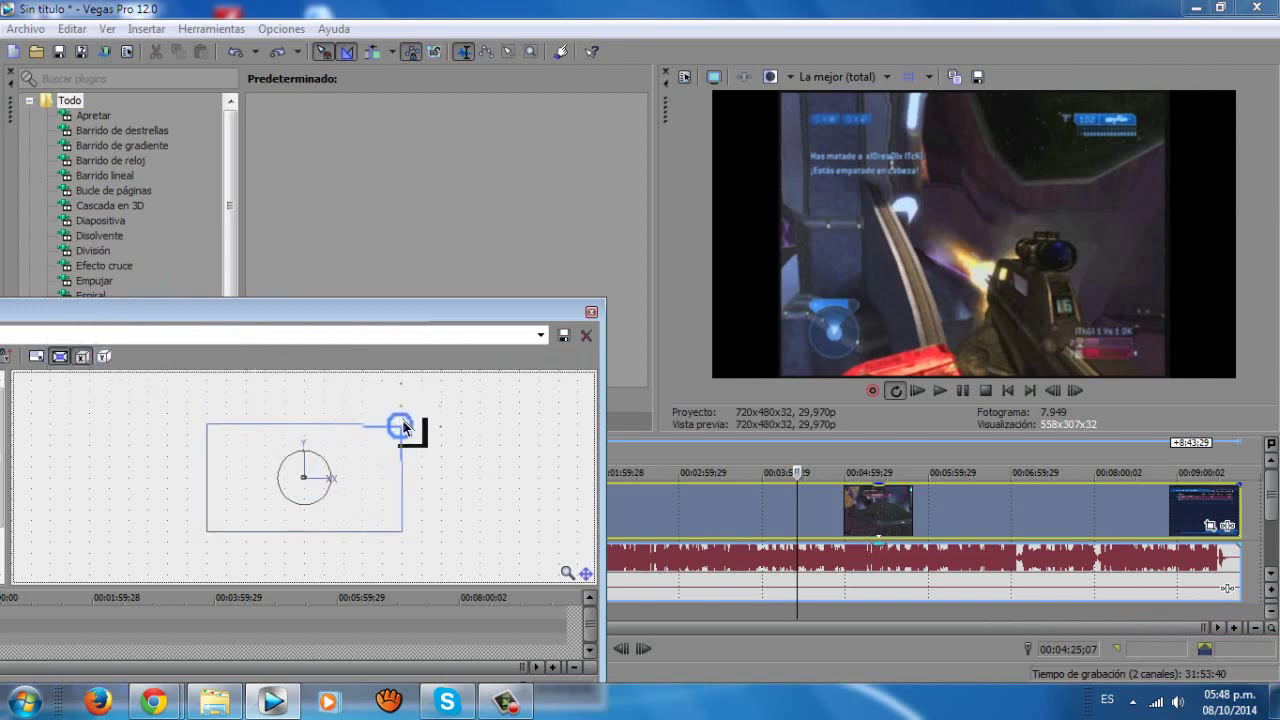
{"action": "left_click_drag", "start_coordinate": [403, 428], "coordinate": [404, 438]}
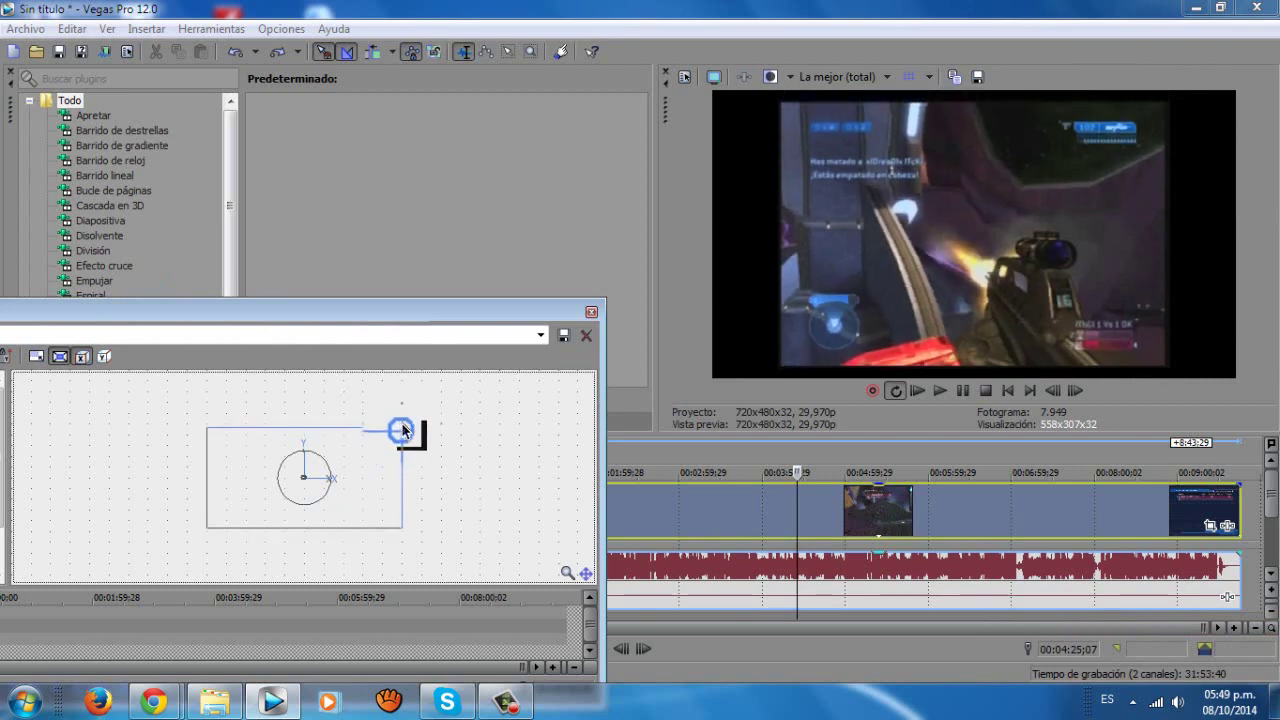
{"action": "left_click_drag", "start_coordinate": [402, 436], "coordinate": [400, 427]}
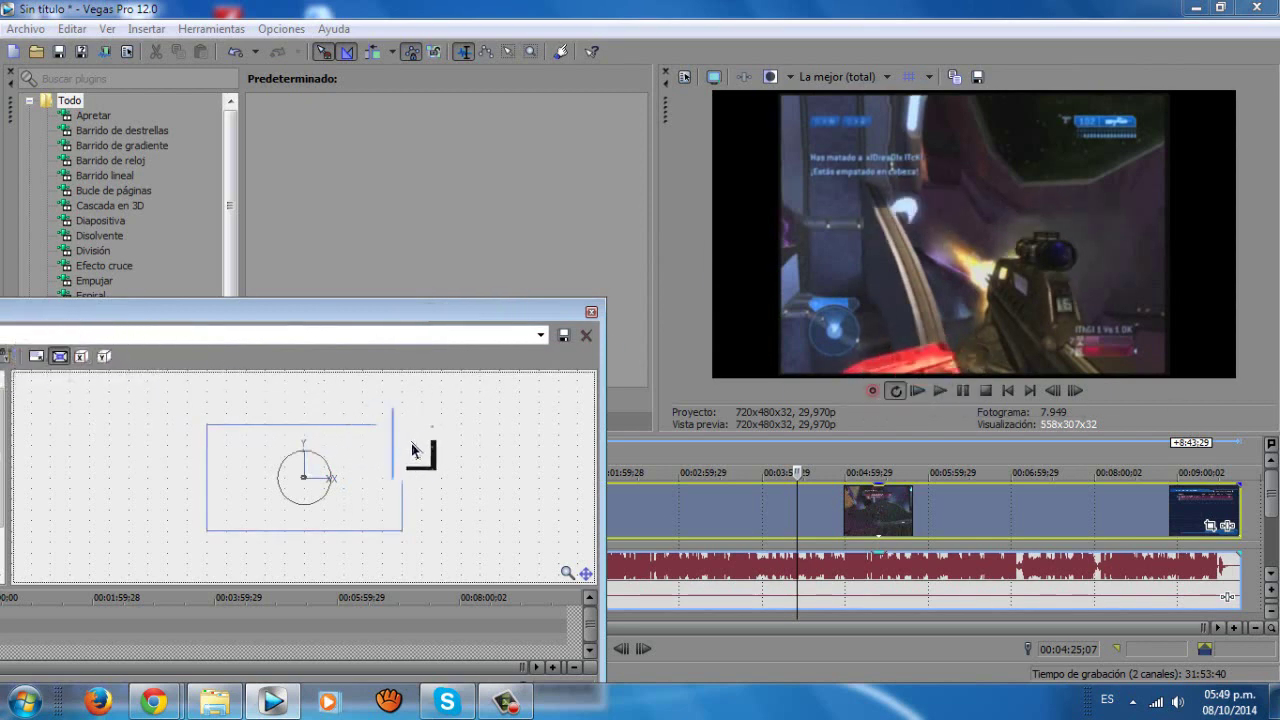
Stretch track 1's motion frame outward until the footage fills the preview, and close Track Motion.
{"action": "left_click_drag", "start_coordinate": [369, 429], "coordinate": [440, 424]}
{"action": "left_click", "coordinate": [591, 311]}
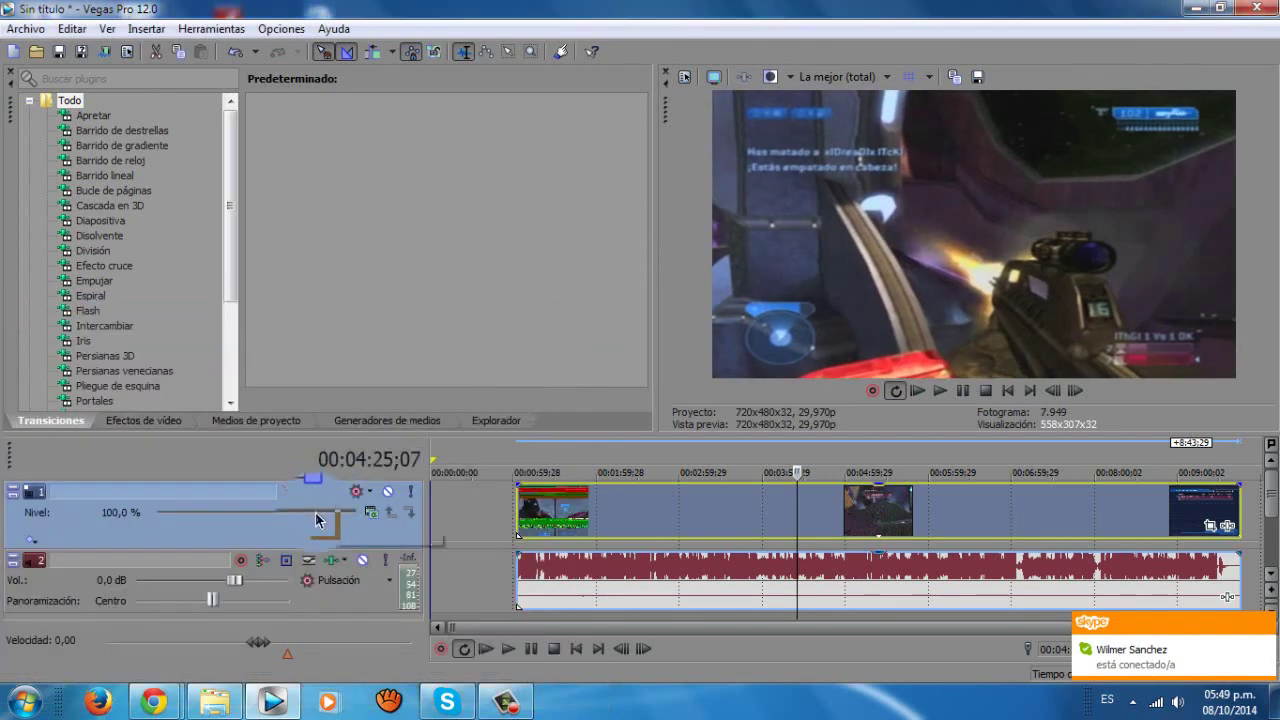
{"action": "left_click_drag", "start_coordinate": [318, 505], "coordinate": [322, 492]}
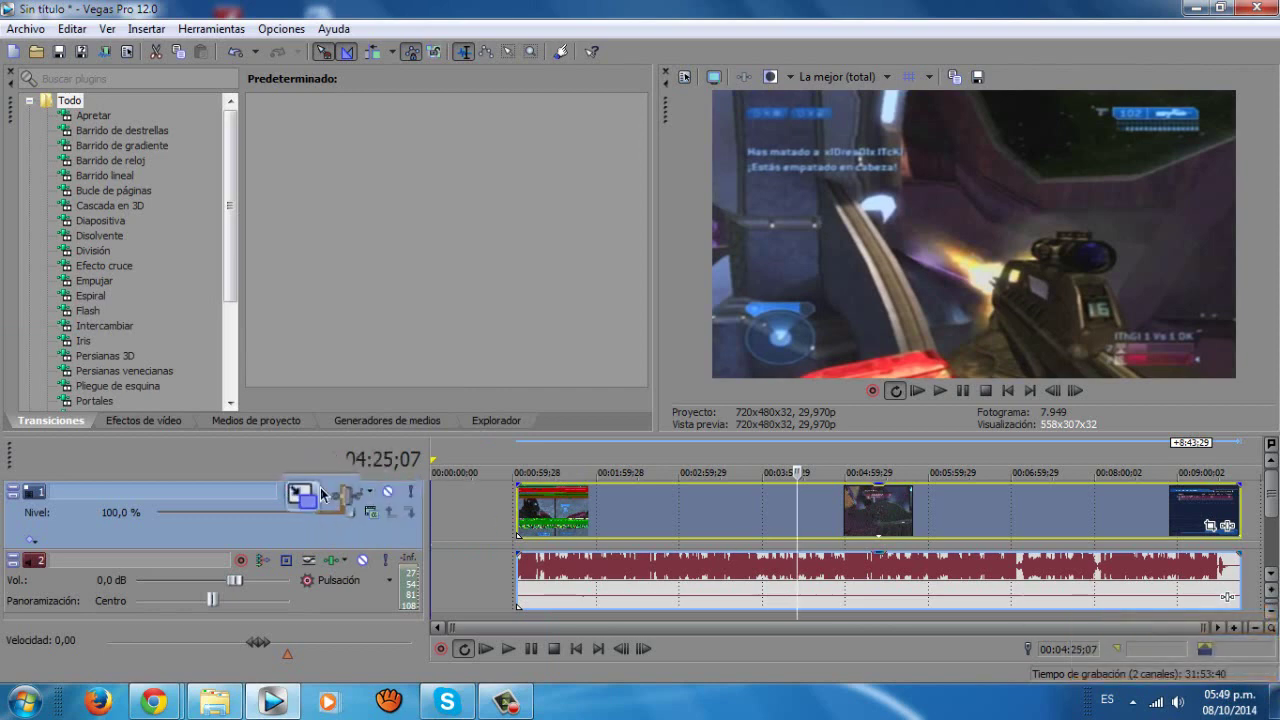
Move the gameplay clip about 35 seconds earlier on the timeline and check its frame at about 00:01:52.
{"action": "left_click", "coordinate": [322, 492]}
{"action": "mouse_move", "coordinate": [590, 316]}
{"action": "left_mouse_down"}
{"action": "mouse_move", "coordinate": [330, 550]}
{"action": "mouse_move", "coordinate": [205, 520]}
{"action": "mouse_move", "coordinate": [300, 550]}
{"action": "mouse_move", "coordinate": [1044, 549]}
{"action": "mouse_move", "coordinate": [1040, 565]}
{"action": "mouse_move", "coordinate": [928, 560]}
{"action": "mouse_move", "coordinate": [855, 580]}
{"action": "left_mouse_up"}
{"action": "scroll", "coordinate": [928, 560], "scroll_direction": "up", "scroll_amount": 5}
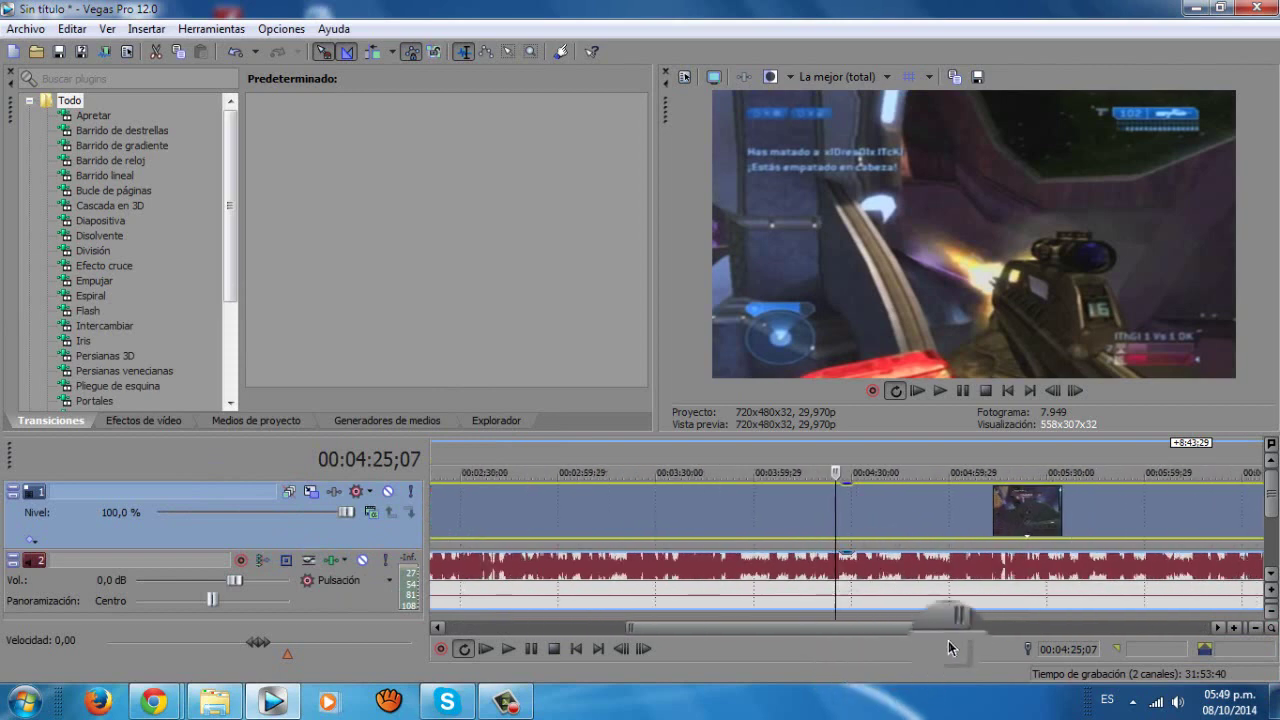
{"action": "left_click_drag", "start_coordinate": [954, 627], "coordinate": [1205, 627]}
{"action": "left_click_drag", "start_coordinate": [630, 628], "coordinate": [450, 627]}
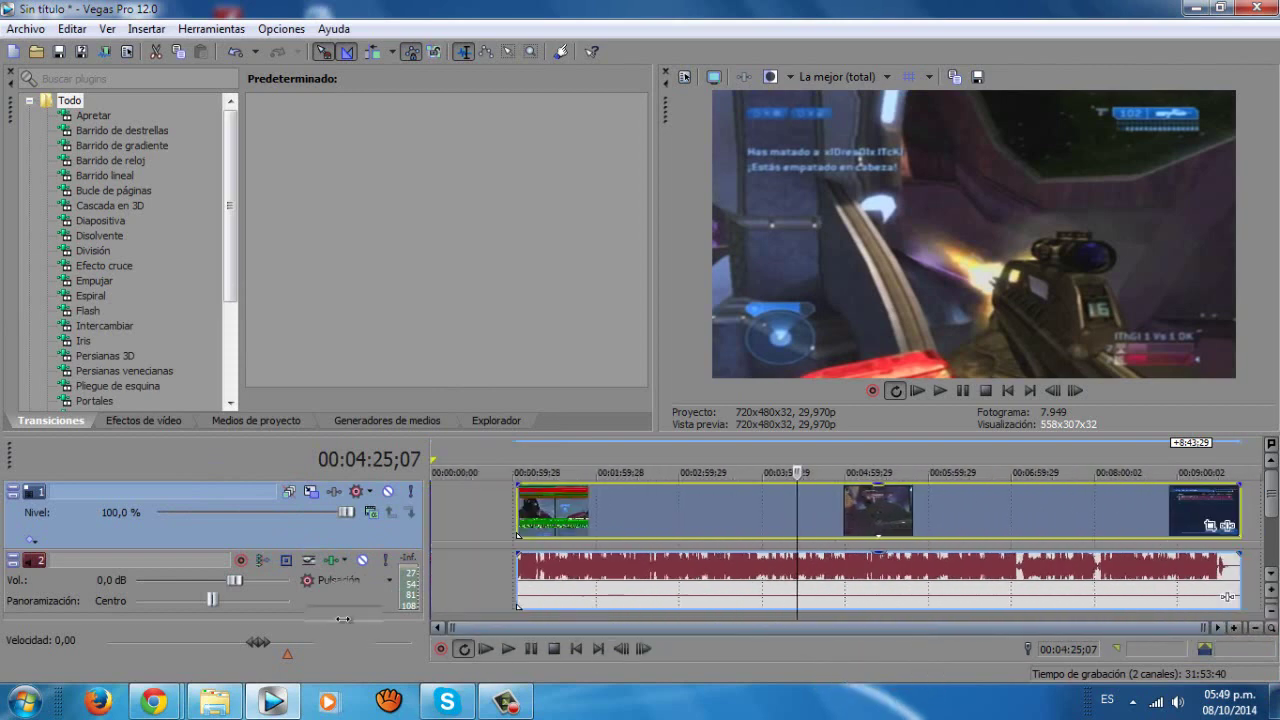
{"action": "left_click", "coordinate": [588, 525]}
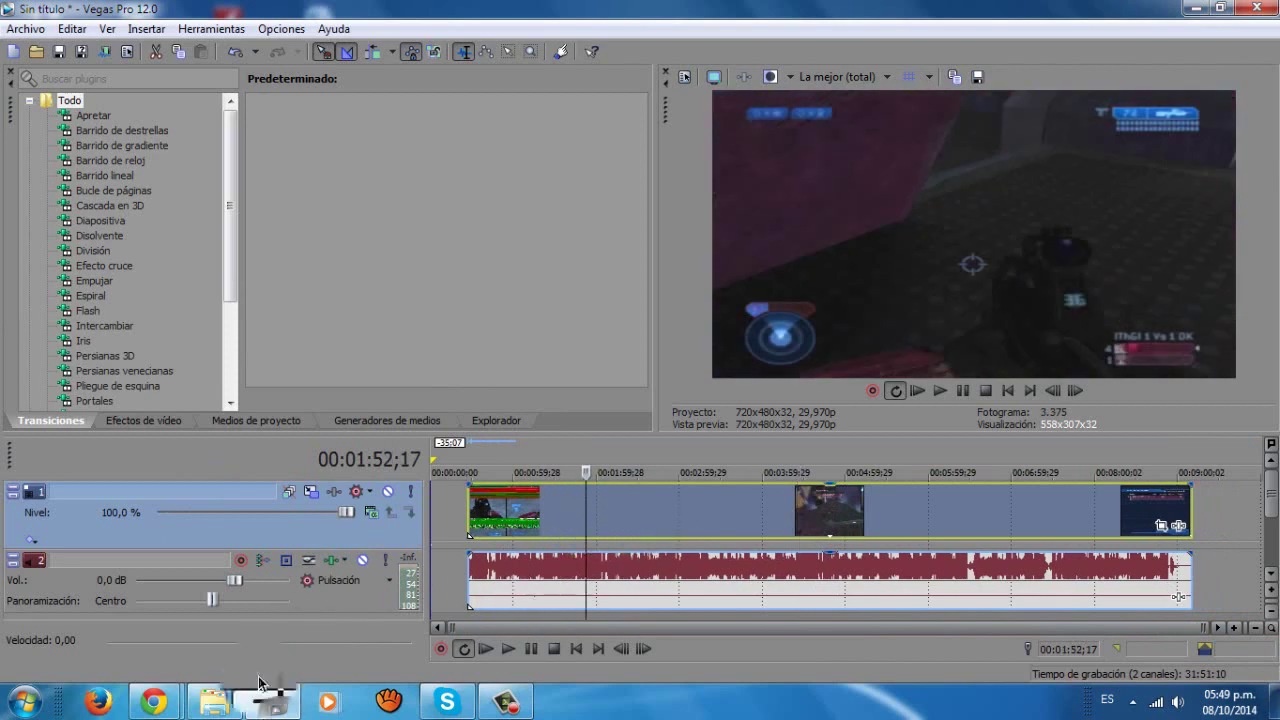
Add 20141007-223424.mpg from the Videos De CoTTeR folder after the existing clip and cancel its audio peak generation.
{"action": "left_click", "coordinate": [212, 698]}
{"action": "left_click_drag", "start_coordinate": [232, 470], "coordinate": [1234, 528]}
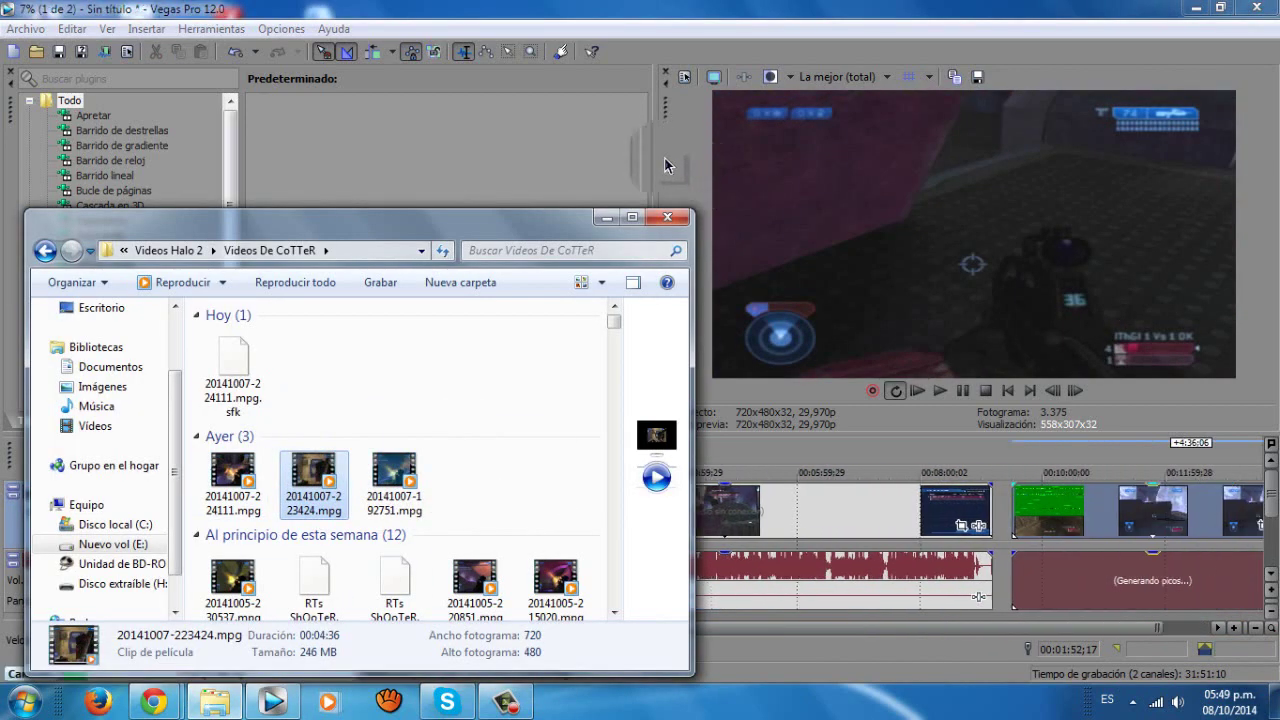
{"action": "left_click", "coordinate": [606, 217]}
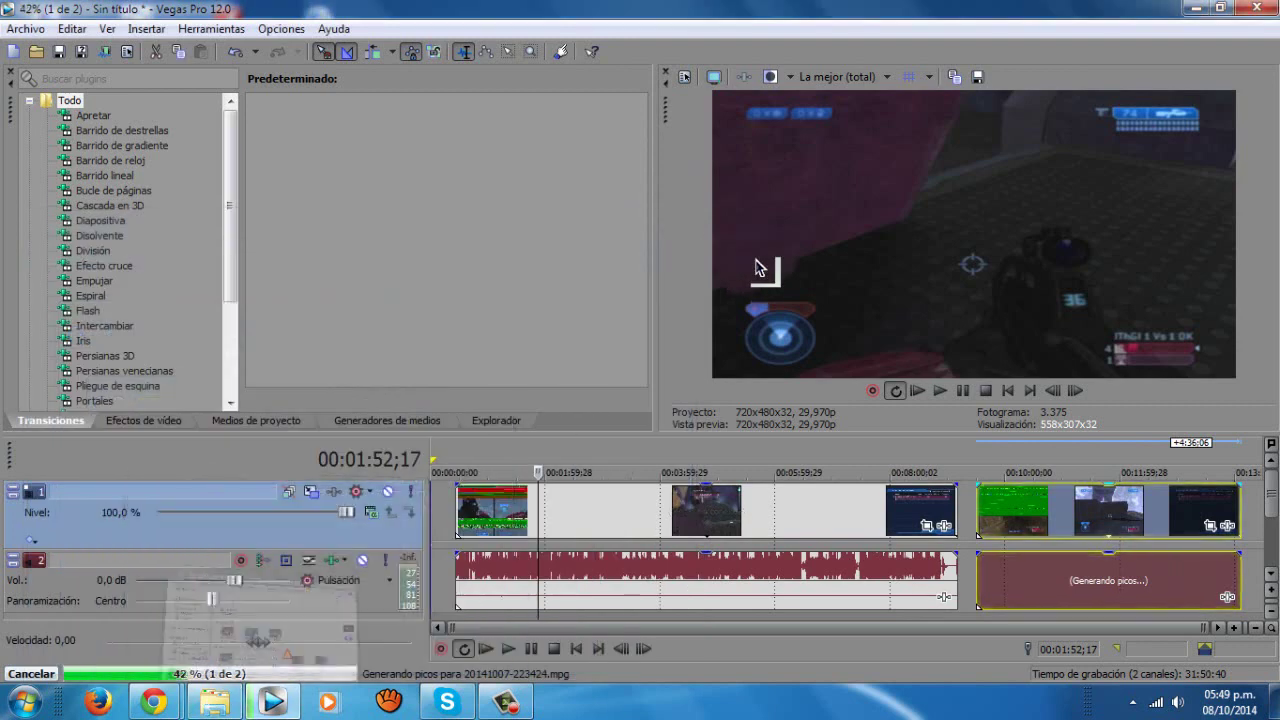
{"action": "left_click", "coordinate": [43, 673]}
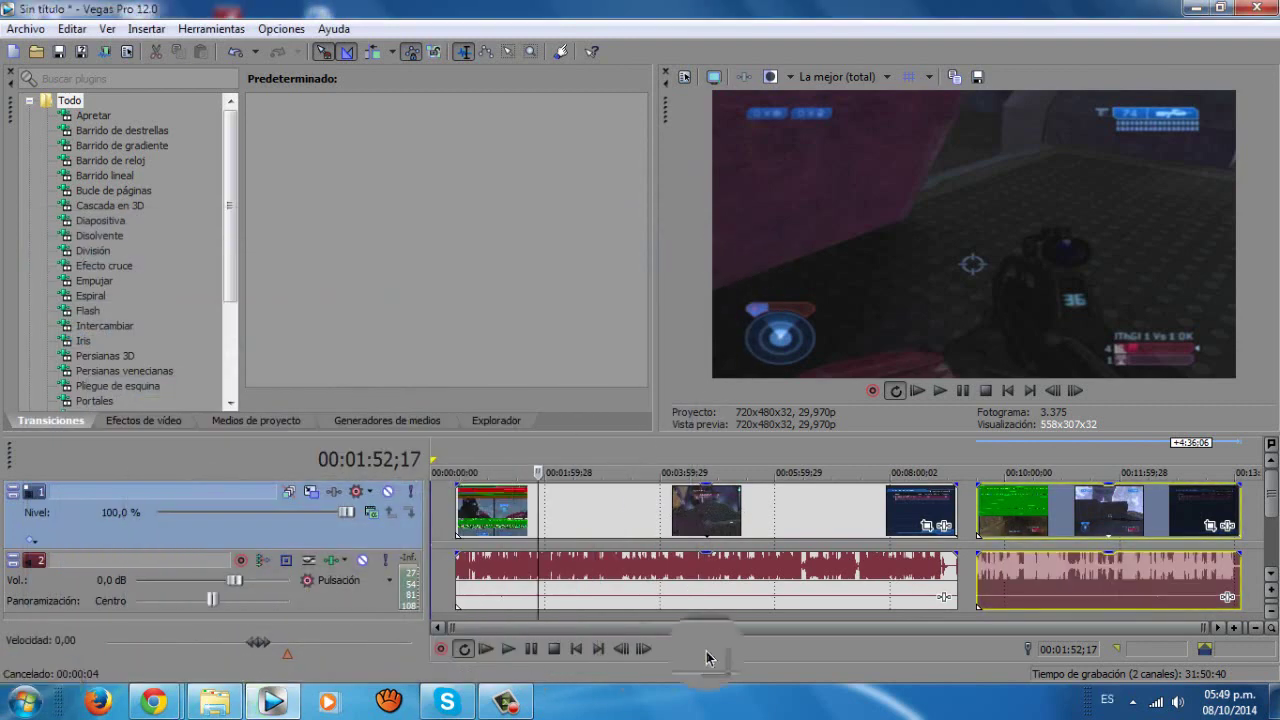
Check several frames of the newly added clip, up to about 00:11:26, to see how track 1's motion affects it.
{"action": "left_click", "coordinate": [1025, 509]}
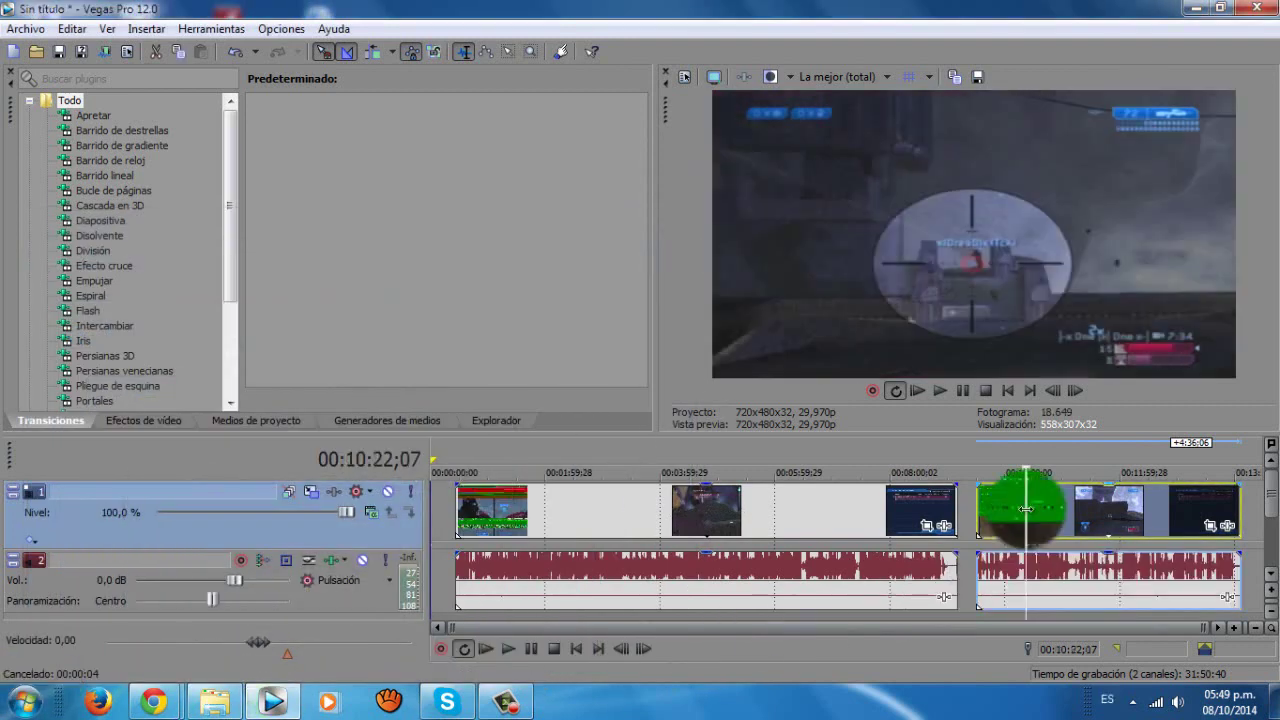
{"action": "left_click", "coordinate": [1101, 509]}
{"action": "left_click", "coordinate": [1025, 509]}
{"action": "left_click", "coordinate": [1048, 510]}
{"action": "left_click", "coordinate": [1088, 509]}
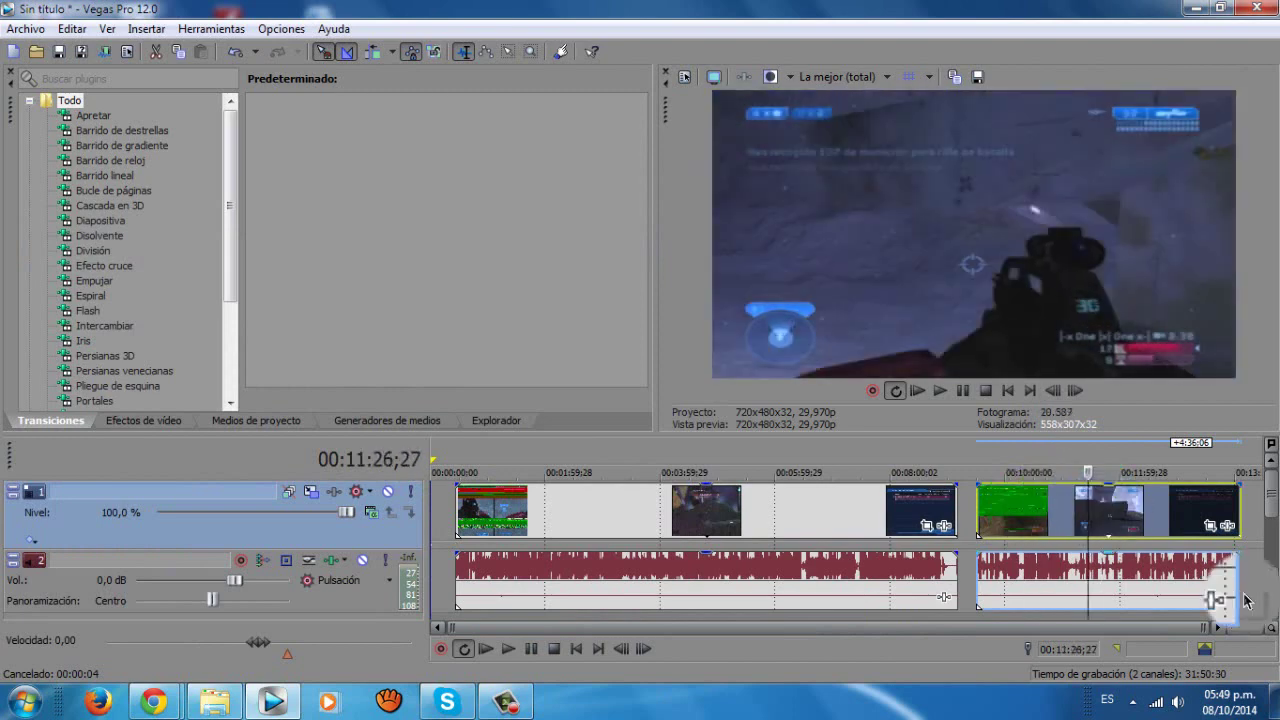
Insert a new video track, move the second clip up onto it and check its frame at about 00:11:21.
{"action": "left_click_drag", "start_coordinate": [731, 627], "coordinate": [894, 627]}
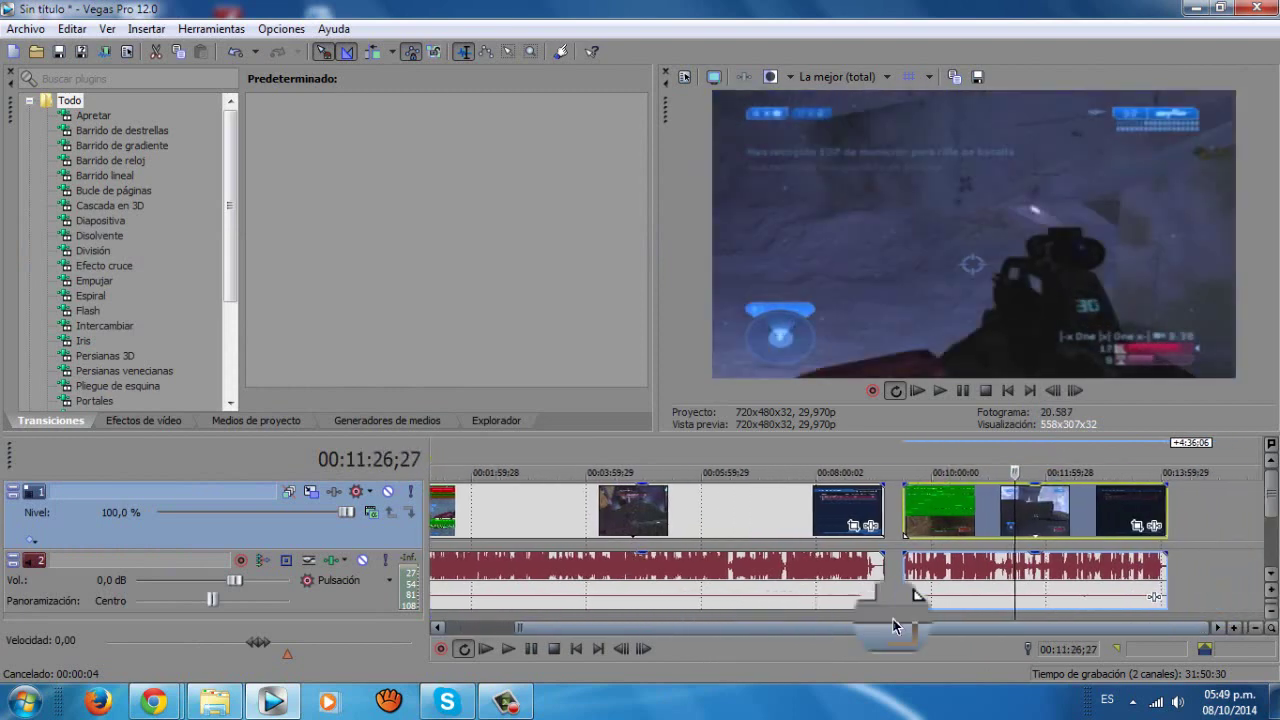
{"action": "right_click", "coordinate": [1202, 537]}
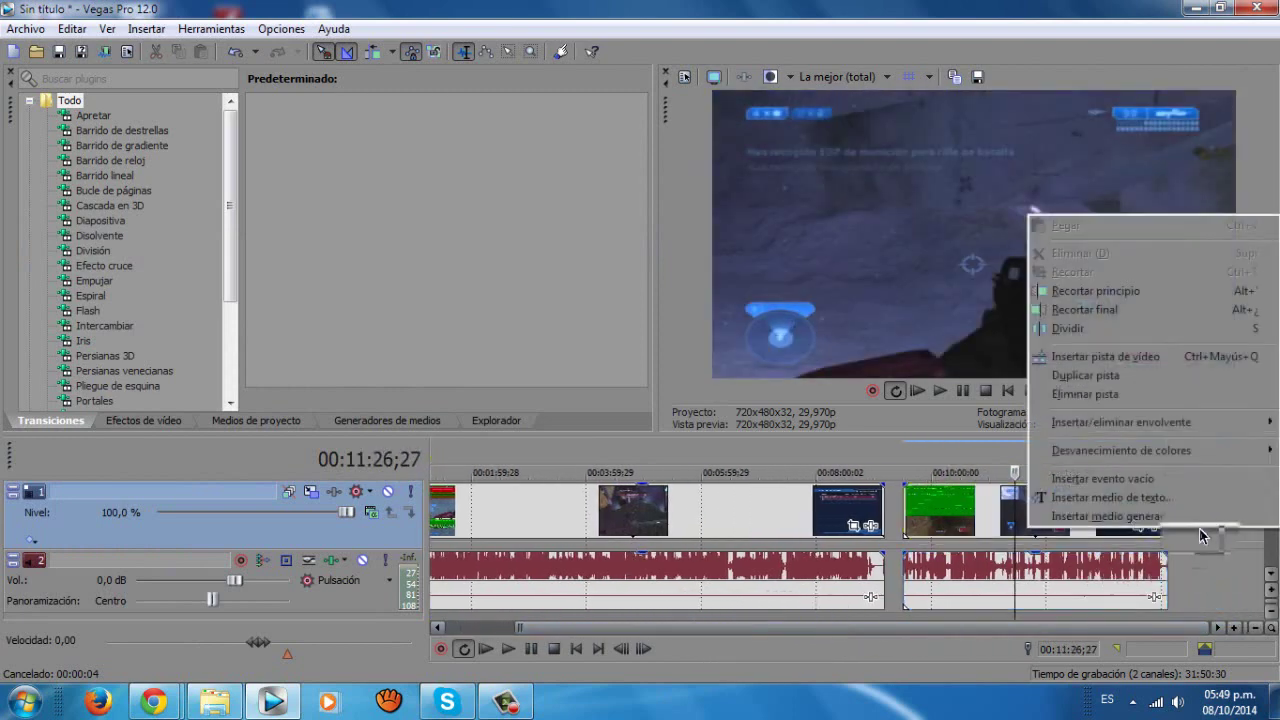
{"action": "left_click", "coordinate": [1110, 356]}
{"action": "left_click", "coordinate": [960, 580]}
{"action": "left_click_drag", "start_coordinate": [960, 580], "coordinate": [940, 515]}
{"action": "left_click", "coordinate": [1008, 510]}
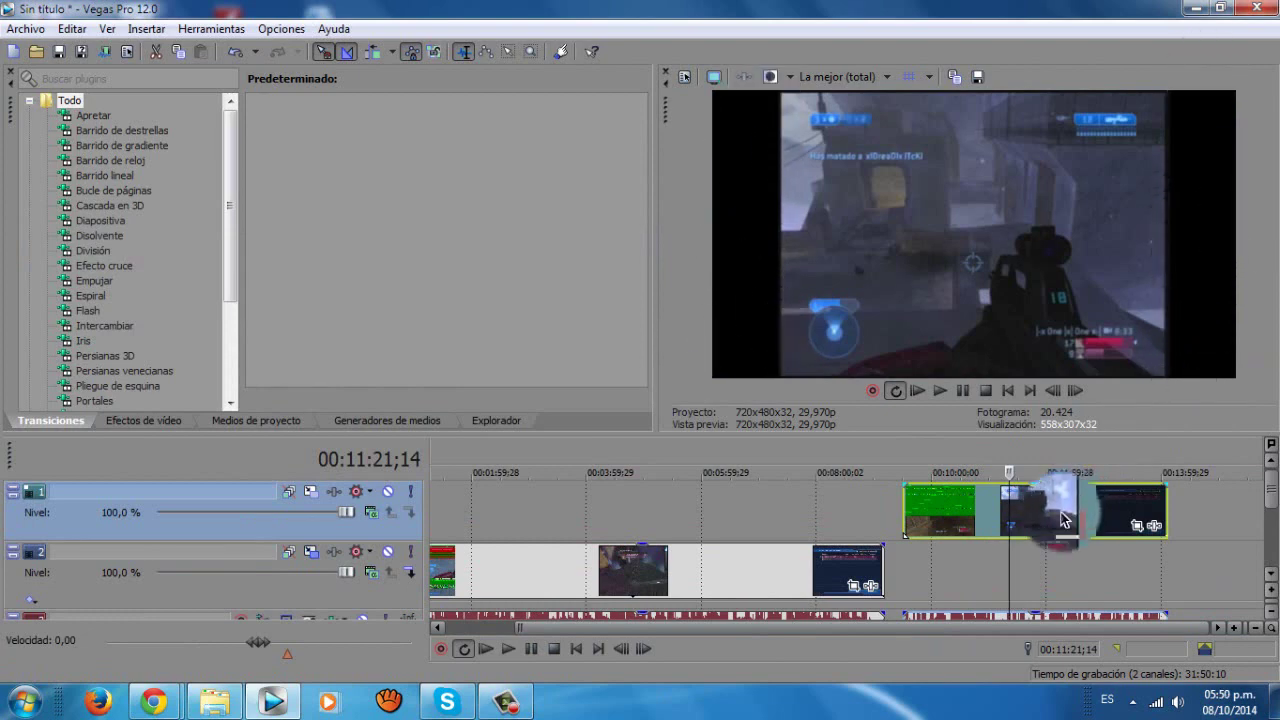
In Track Motion for the new track 1, stretch the motion frame horizontally to cover the side bars, and close Track Motion.
{"action": "left_click", "coordinate": [310, 491]}
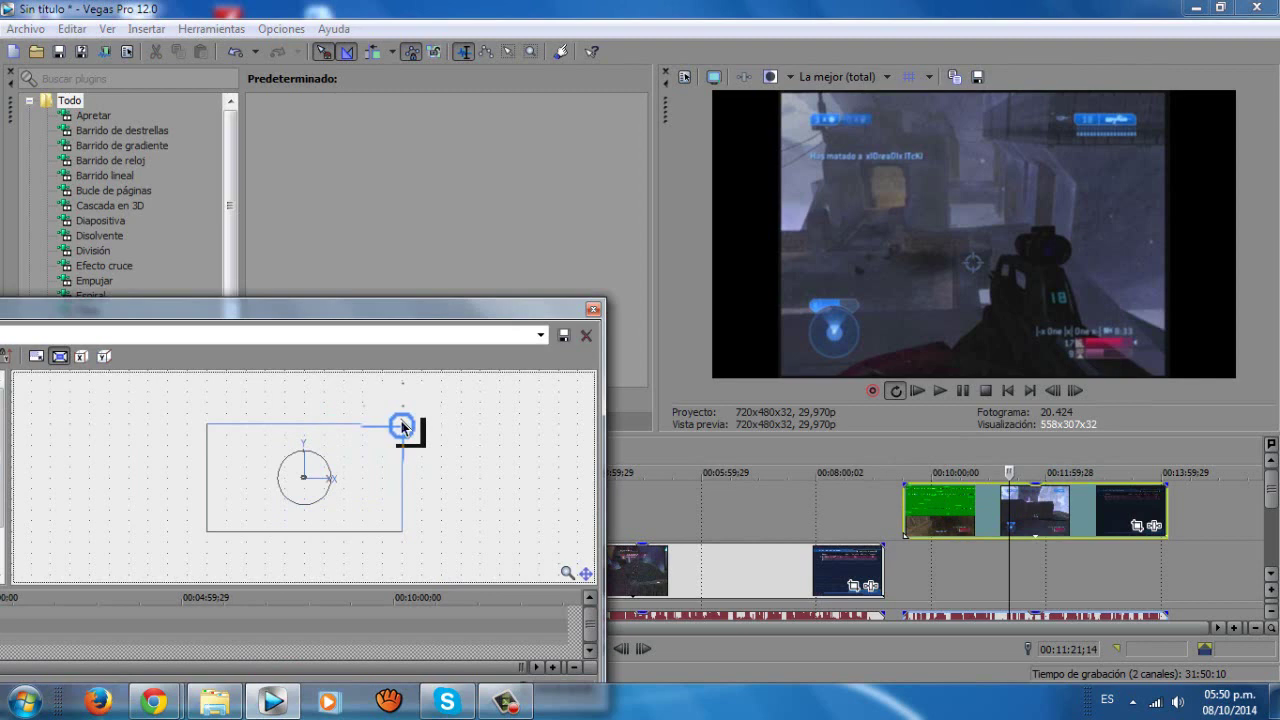
{"action": "left_click_drag", "start_coordinate": [407, 428], "coordinate": [441, 430]}
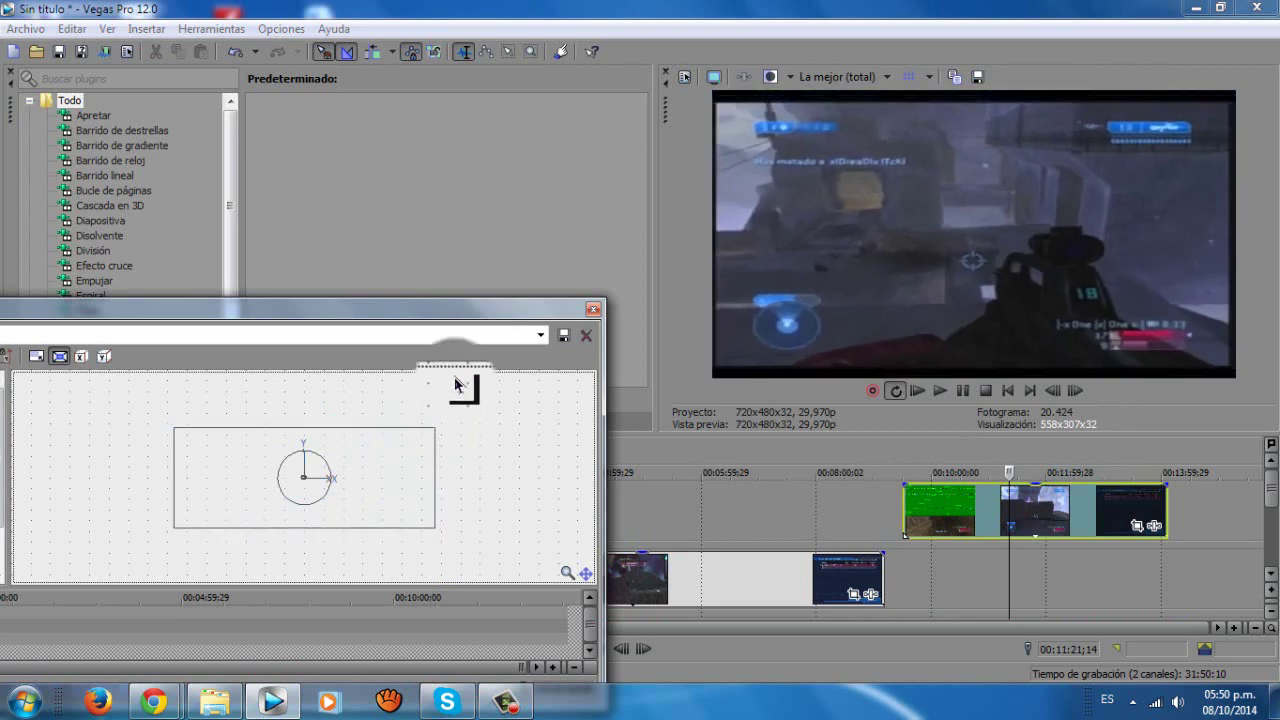
{"action": "left_click", "coordinate": [593, 308]}
Move the first gameplay clip on track 2 about 29 seconds later and check its frame at about 00:04:10.
{"action": "left_click", "coordinate": [697, 575]}
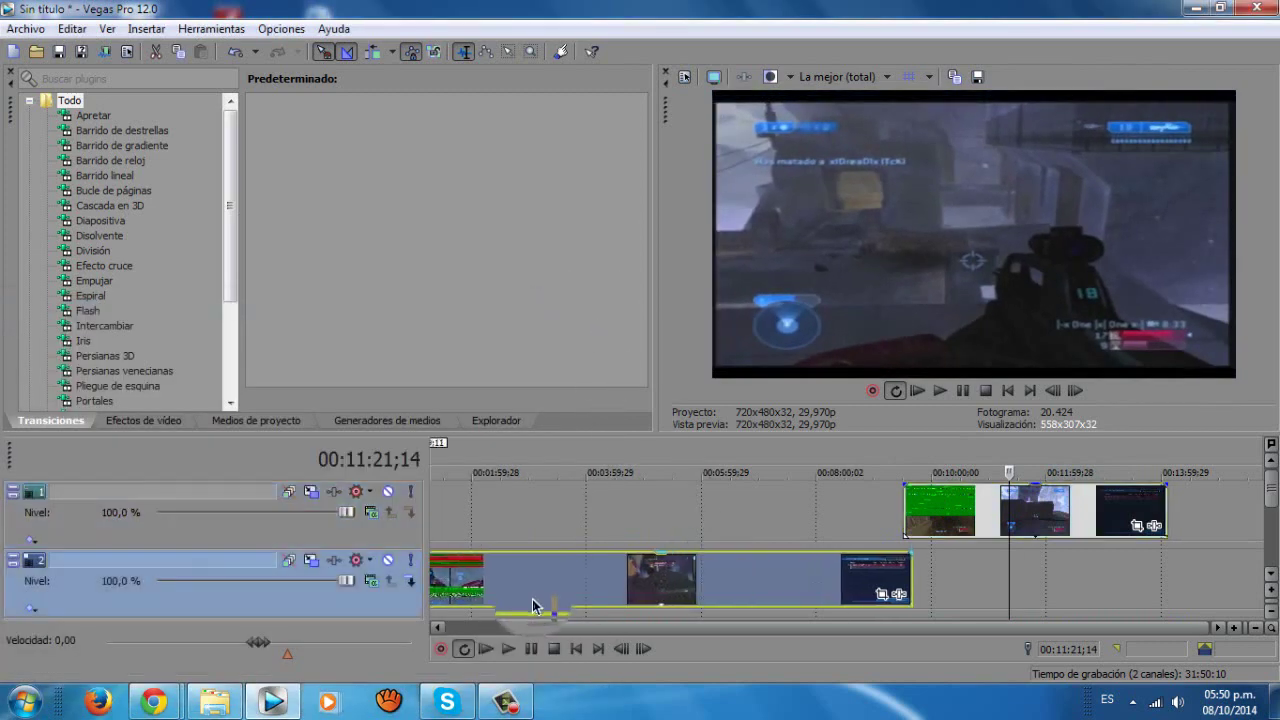
{"action": "left_click_drag", "start_coordinate": [530, 627], "coordinate": [415, 627]}
{"action": "left_click_drag", "start_coordinate": [687, 577], "coordinate": [712, 577]}
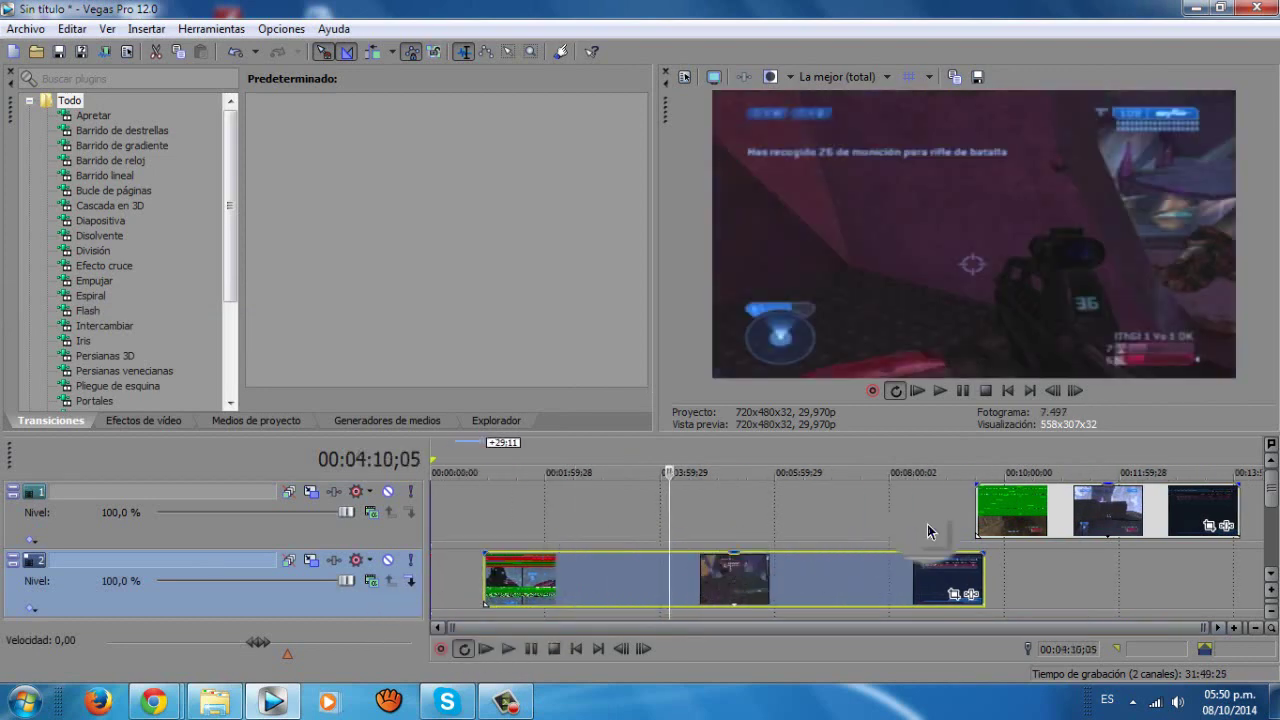
Set a short loop region over the track 2 clip from about 00:03:12;09 to 00:03:16;20.
{"action": "double_click", "coordinate": [920, 528]}
{"action": "left_click", "coordinate": [914, 528]}
{"action": "left_click_drag", "start_coordinate": [975, 520], "coordinate": [614, 520]}
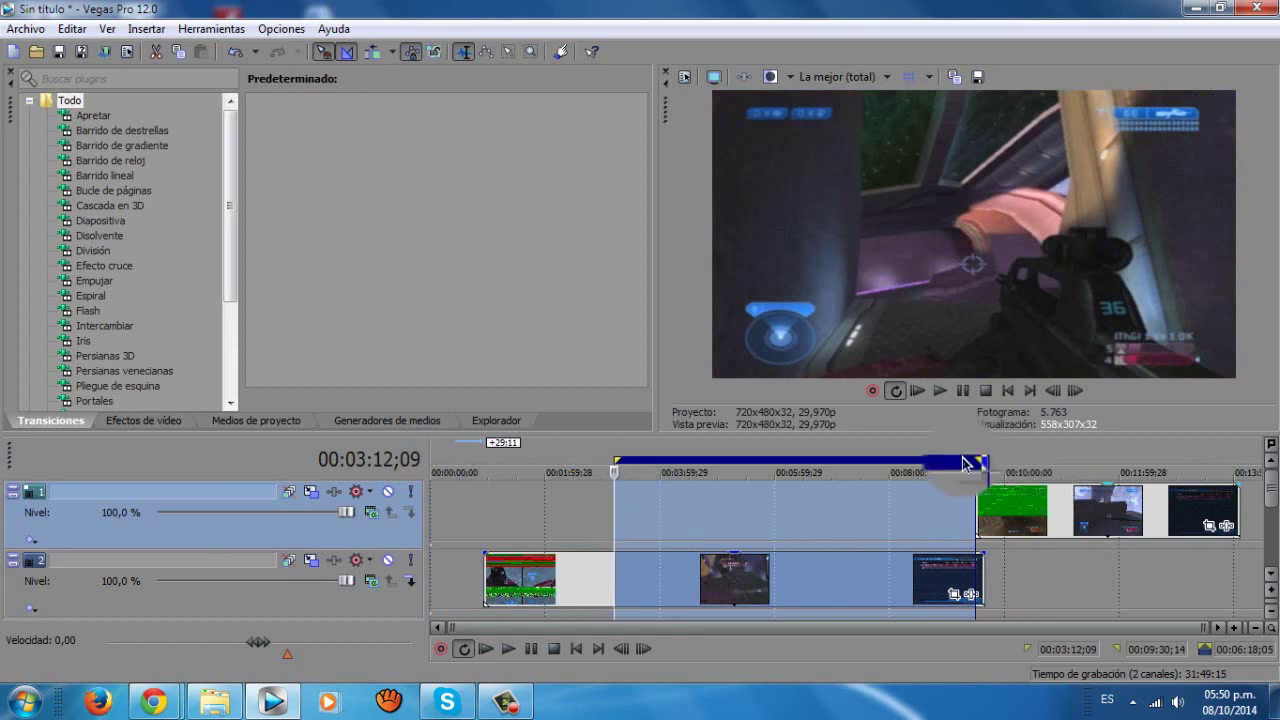
{"action": "left_click_drag", "start_coordinate": [970, 460], "coordinate": [620, 468]}
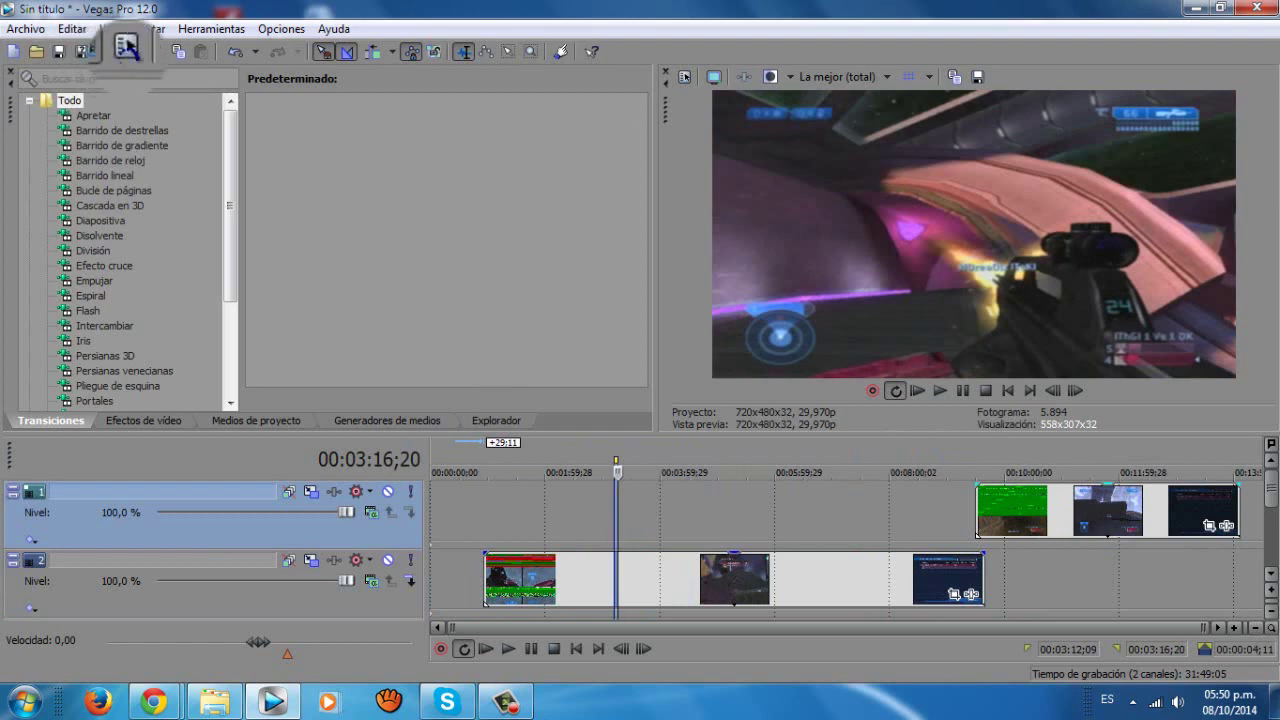
Render only the loop region to the desktop as Sin título.wmv with the Videos HD 720 template.
{"action": "left_click", "coordinate": [126, 47]}
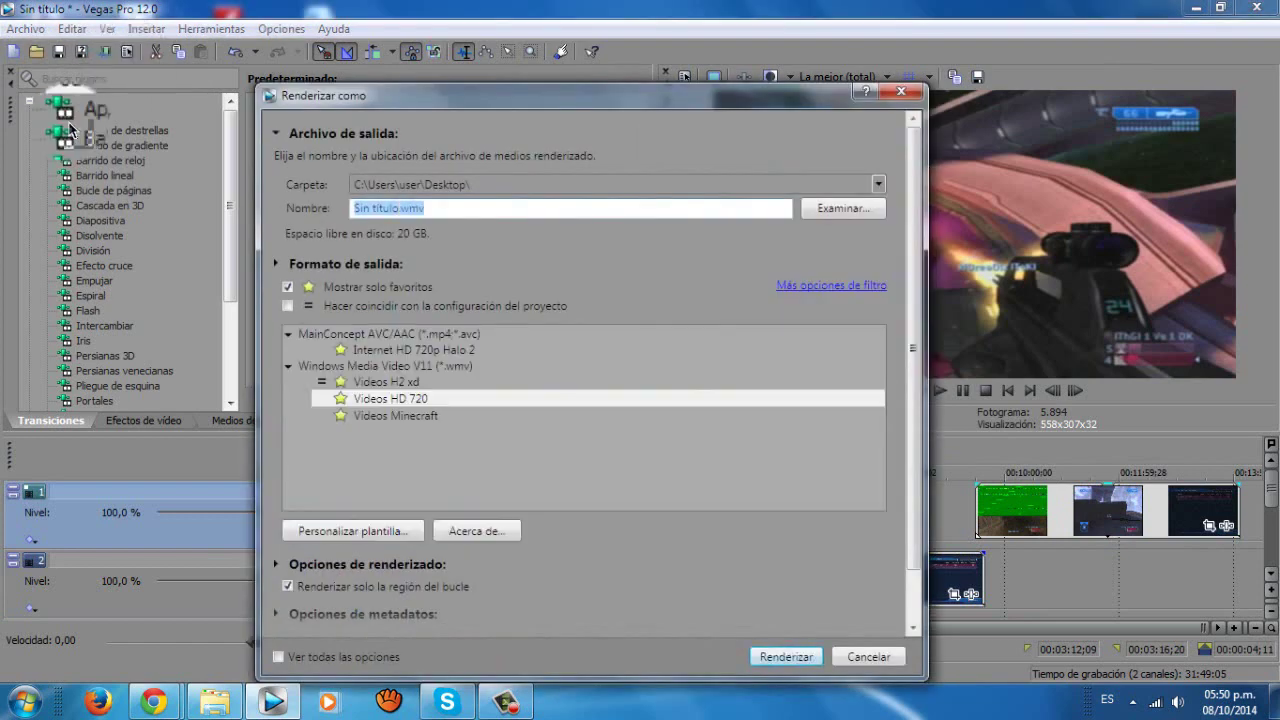
{"action": "left_click", "coordinate": [465, 398]}
{"action": "left_click", "coordinate": [786, 656]}
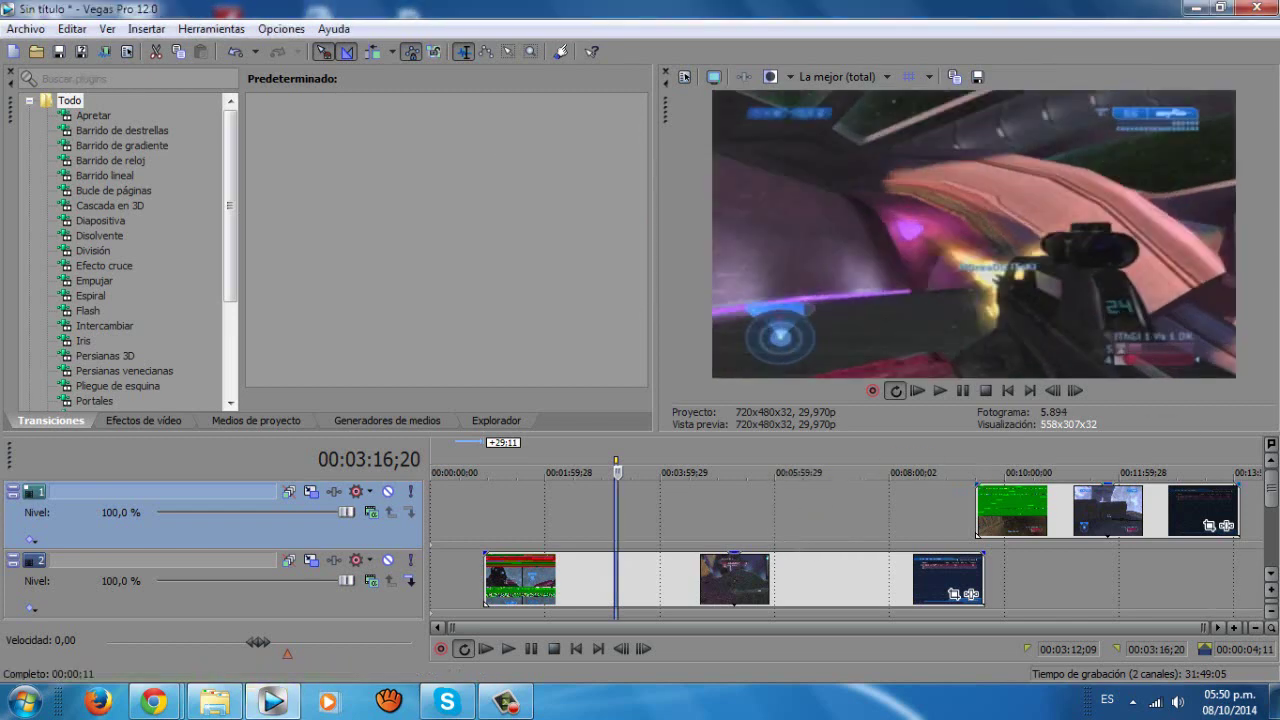
Play the rendered Sin título.wmv from the desktop, pause it and inspect its edges in a maximized player, then close it.
{"action": "left_click", "coordinate": [1272, 702]}
{"action": "left_click", "coordinate": [486, 106]}
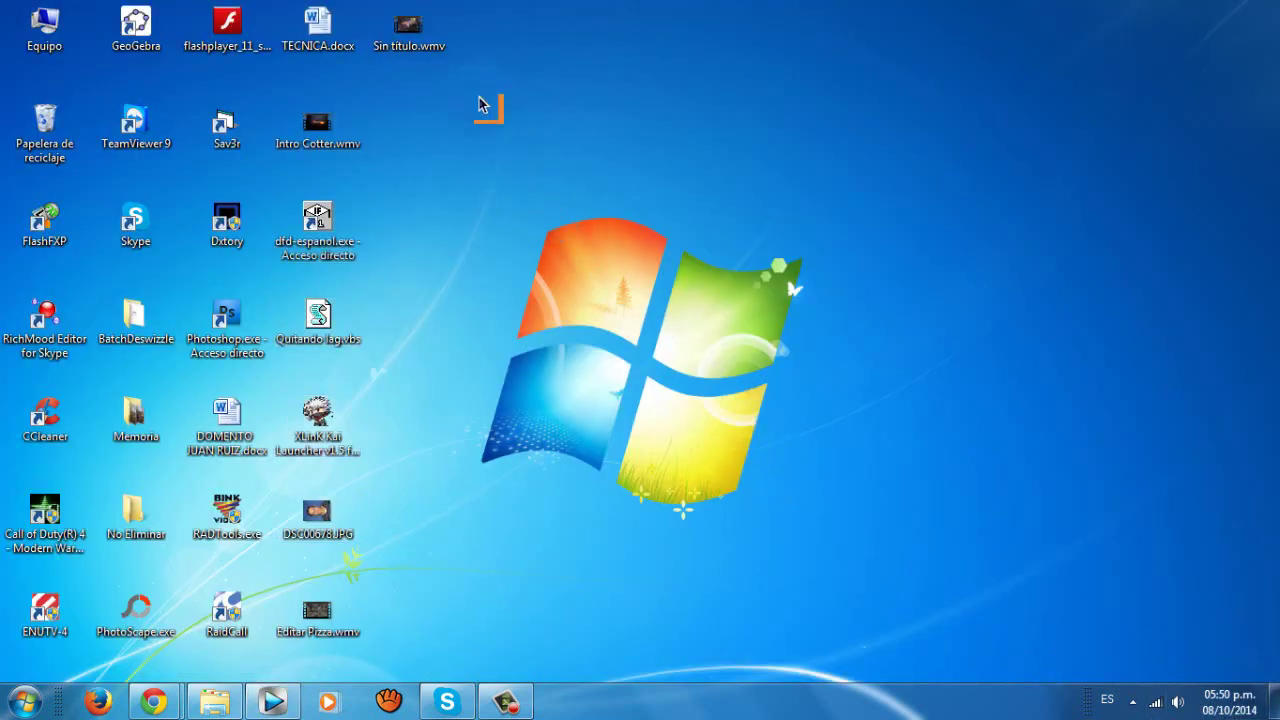
{"action": "left_click_drag", "start_coordinate": [408, 28], "coordinate": [427, 44]}
{"action": "double_click", "coordinate": [426, 44]}
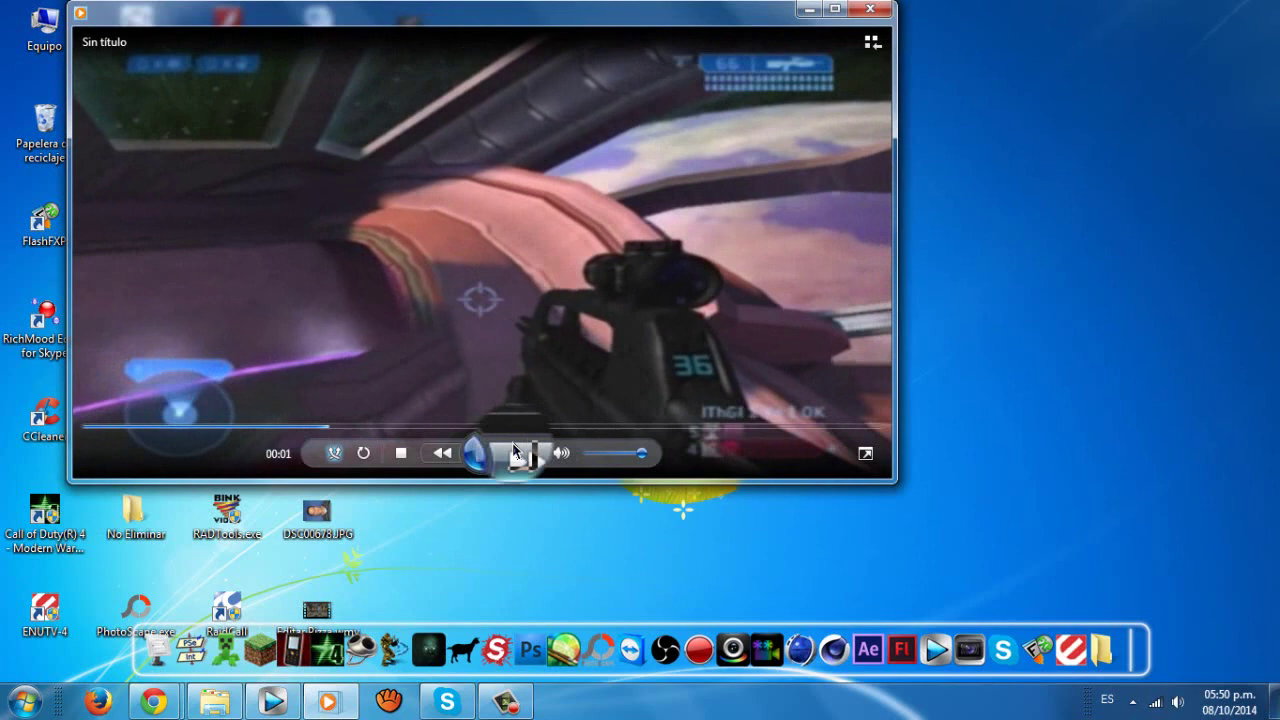
{"action": "left_click", "coordinate": [515, 452]}
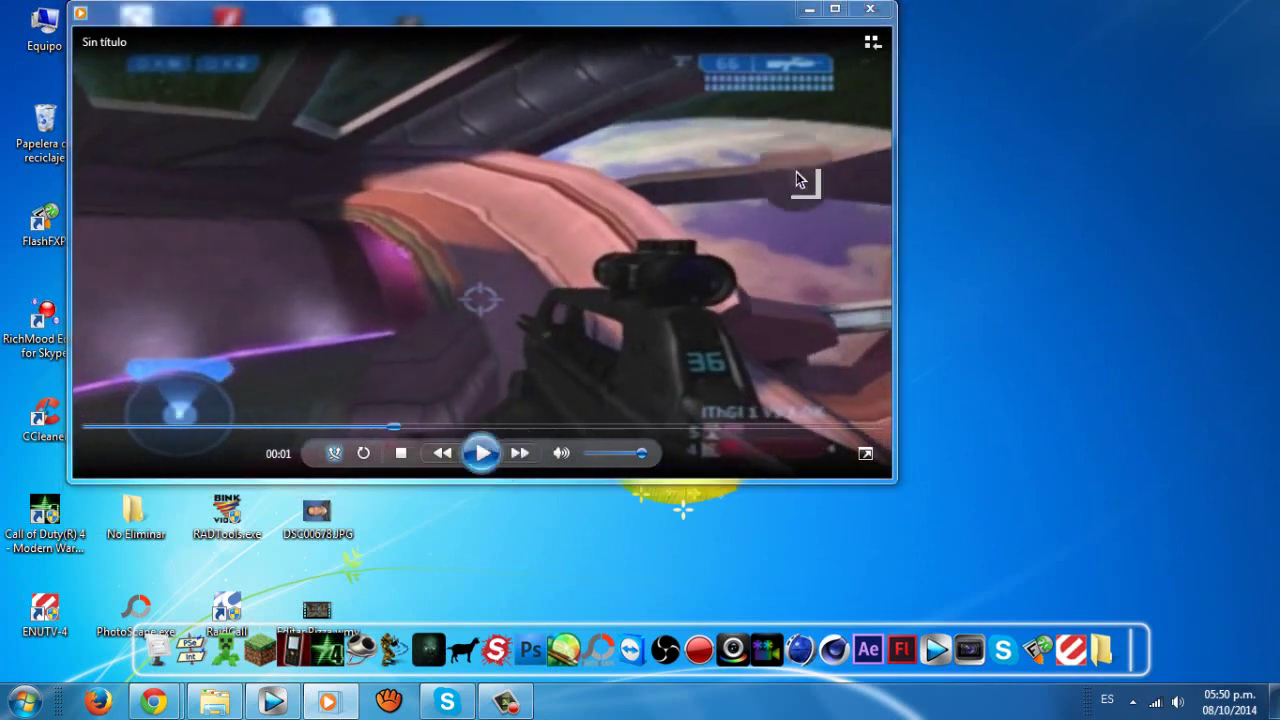
{"action": "left_click", "coordinate": [833, 10]}
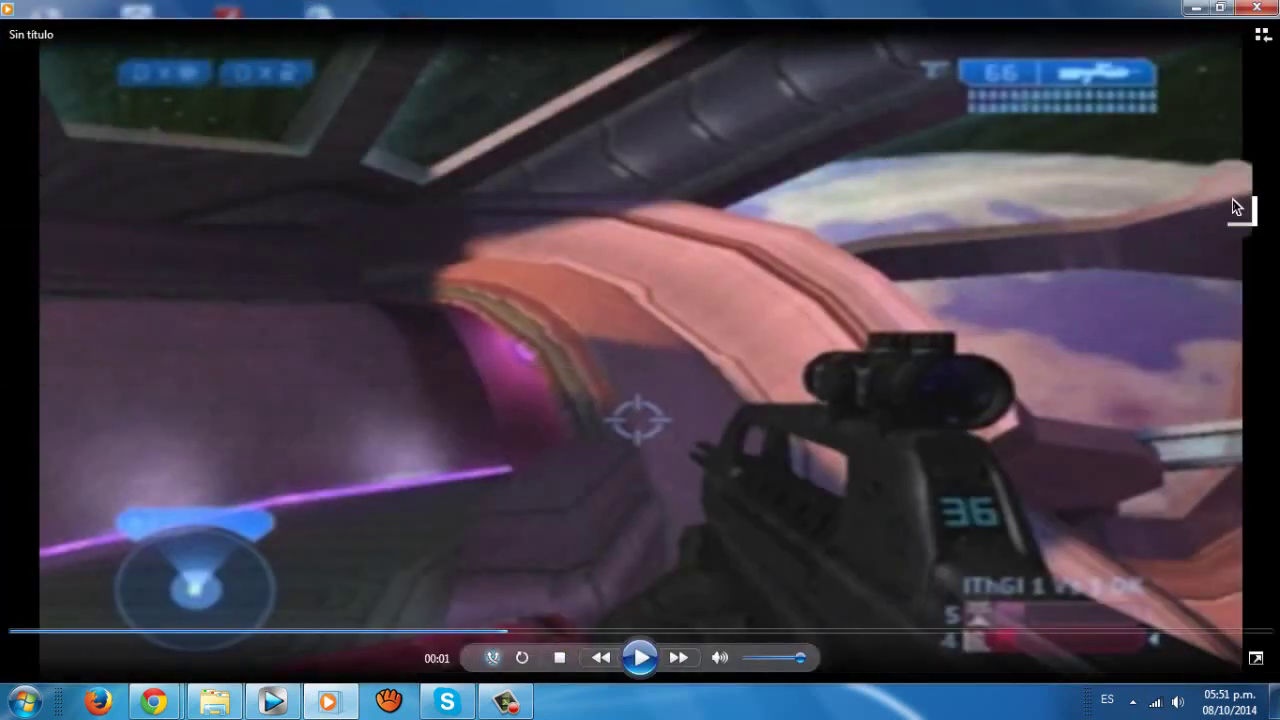
{"action": "left_click", "coordinate": [1275, 6]}
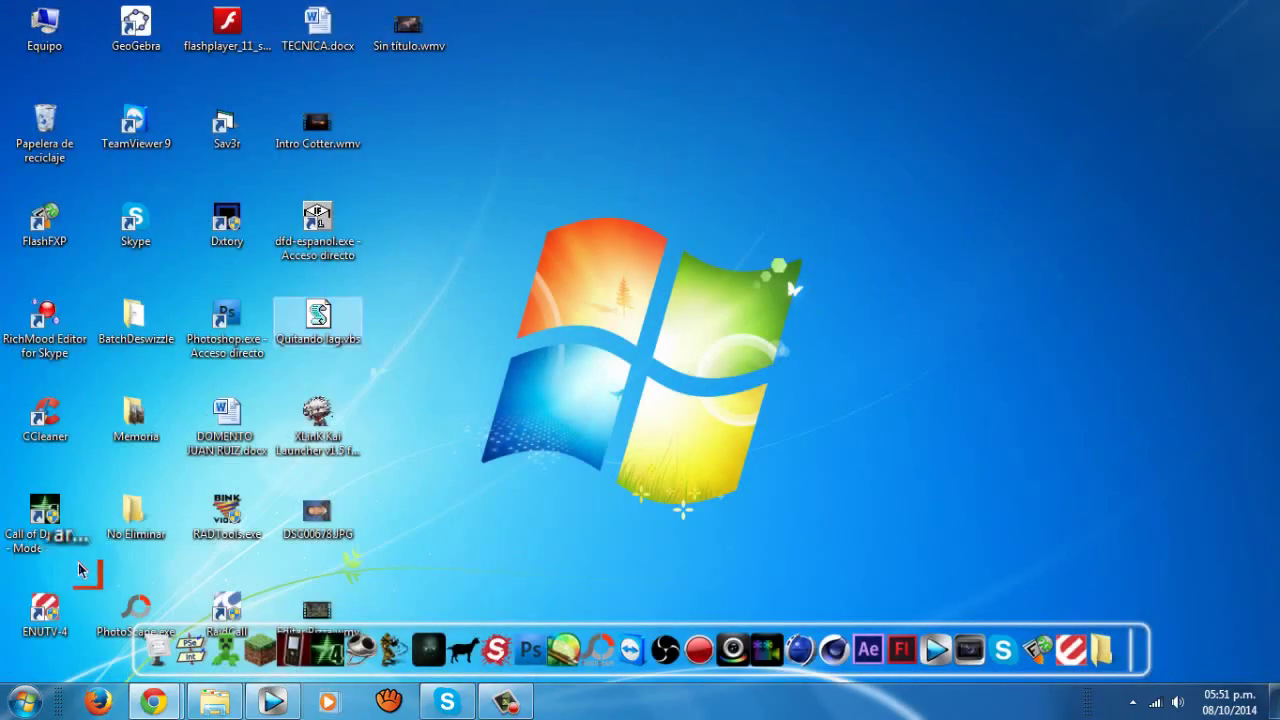
Play the original 20141007-192751.mpg from the Videos De CoTTeR folder to inspect its side bars, then close the player and hide the folder.
{"action": "left_click", "coordinate": [215, 702]}
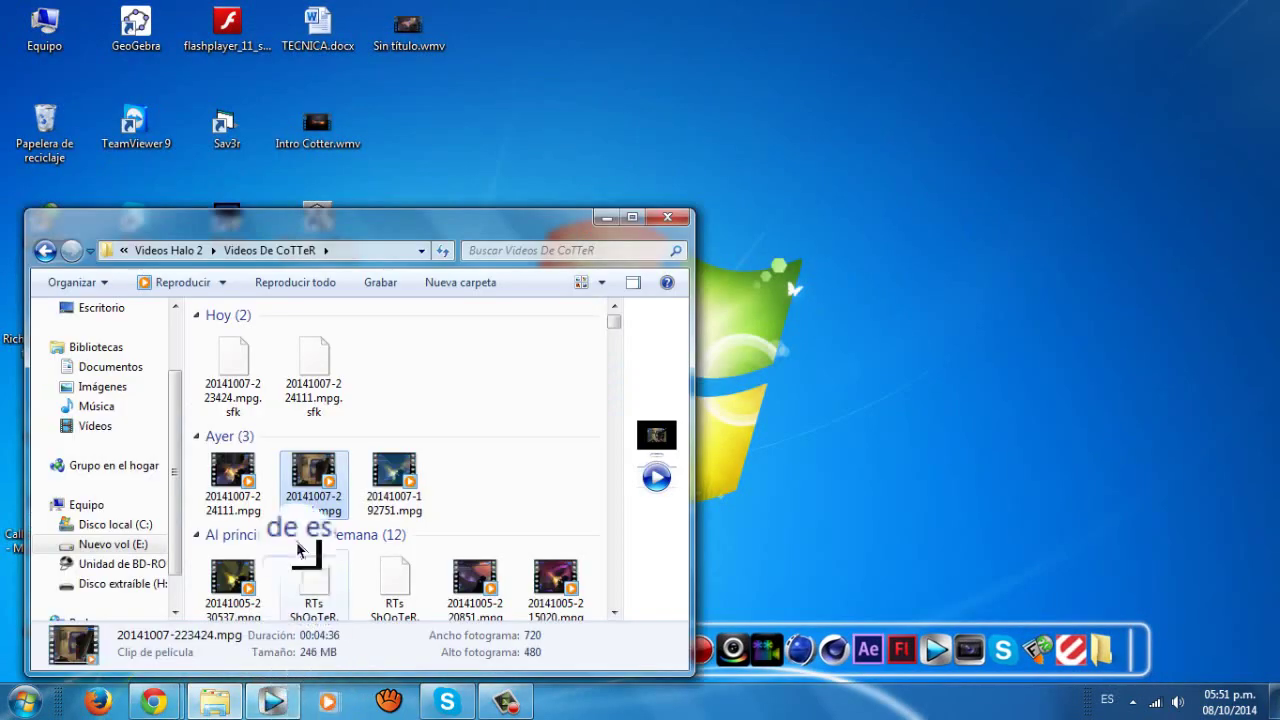
{"action": "left_click_drag", "start_coordinate": [393, 472], "coordinate": [378, 483]}
{"action": "double_click", "coordinate": [378, 483]}
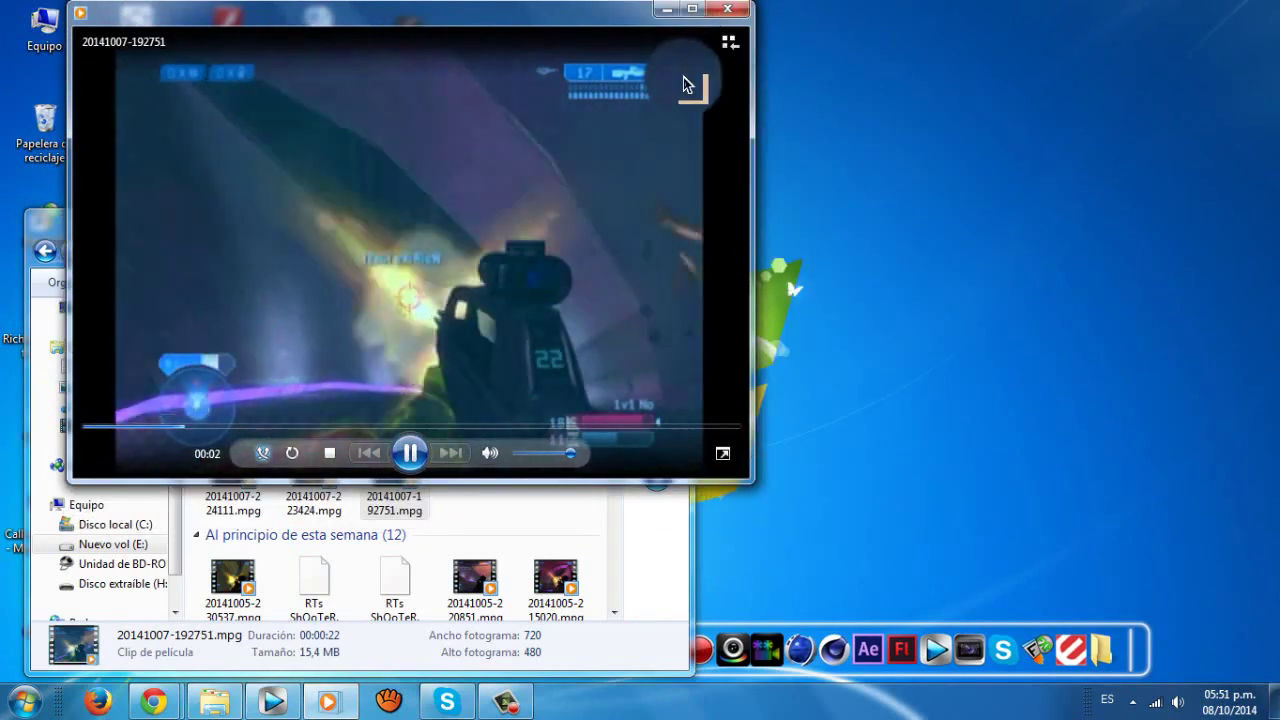
{"action": "left_click", "coordinate": [728, 11]}
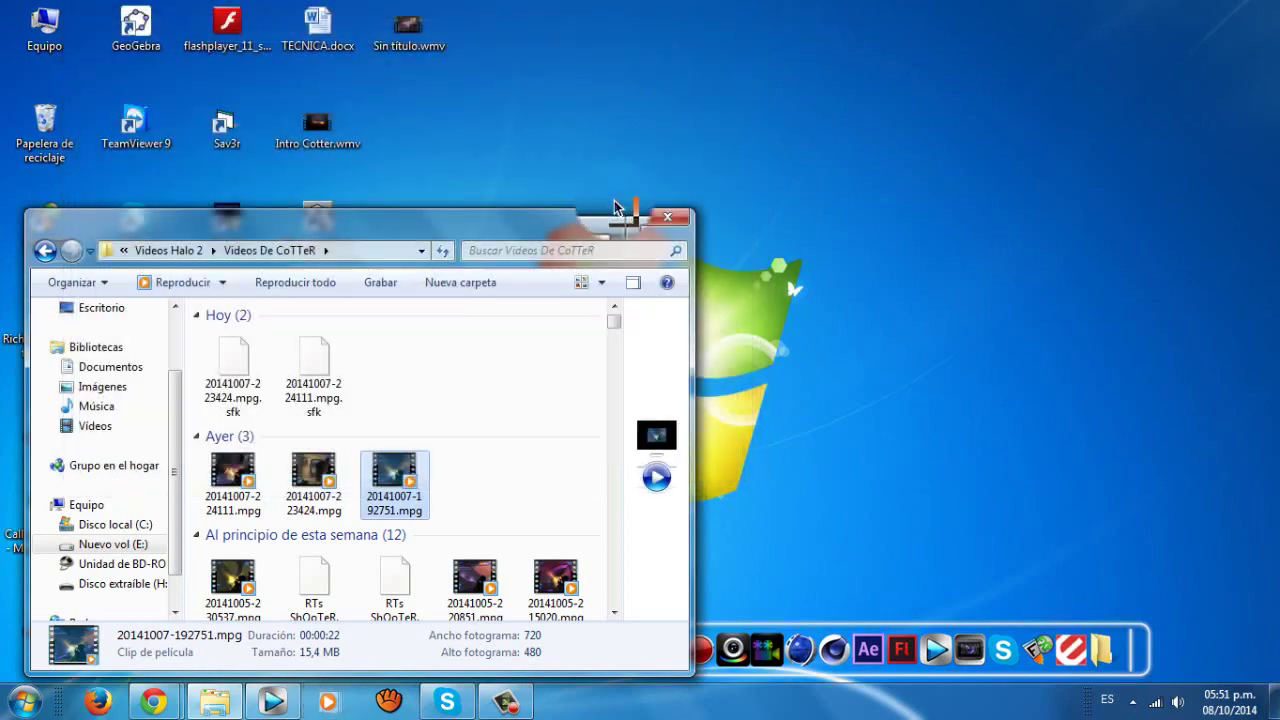
{"action": "left_click", "coordinate": [614, 216]}
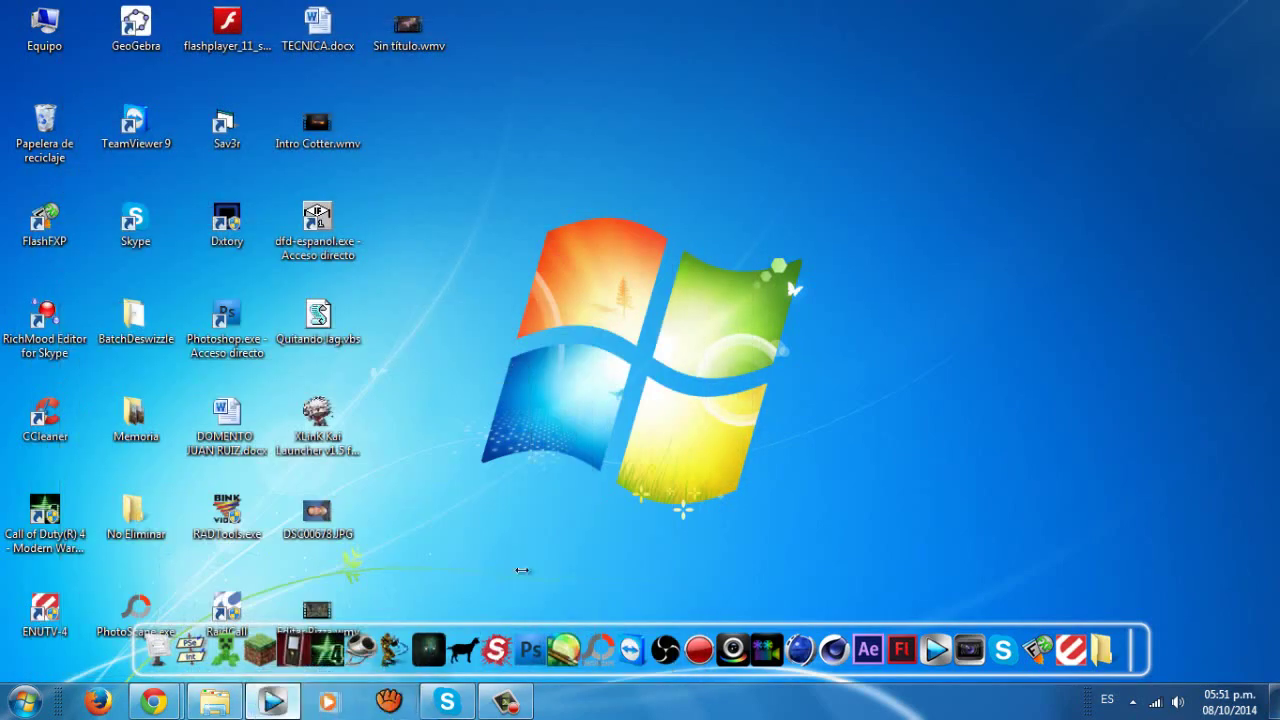
Return to Vegas Pro and compare the clips' frames at about 00:10:34 and 00:07:07.
{"action": "left_click", "coordinate": [272, 700]}
{"action": "left_click", "coordinate": [1038, 512]}
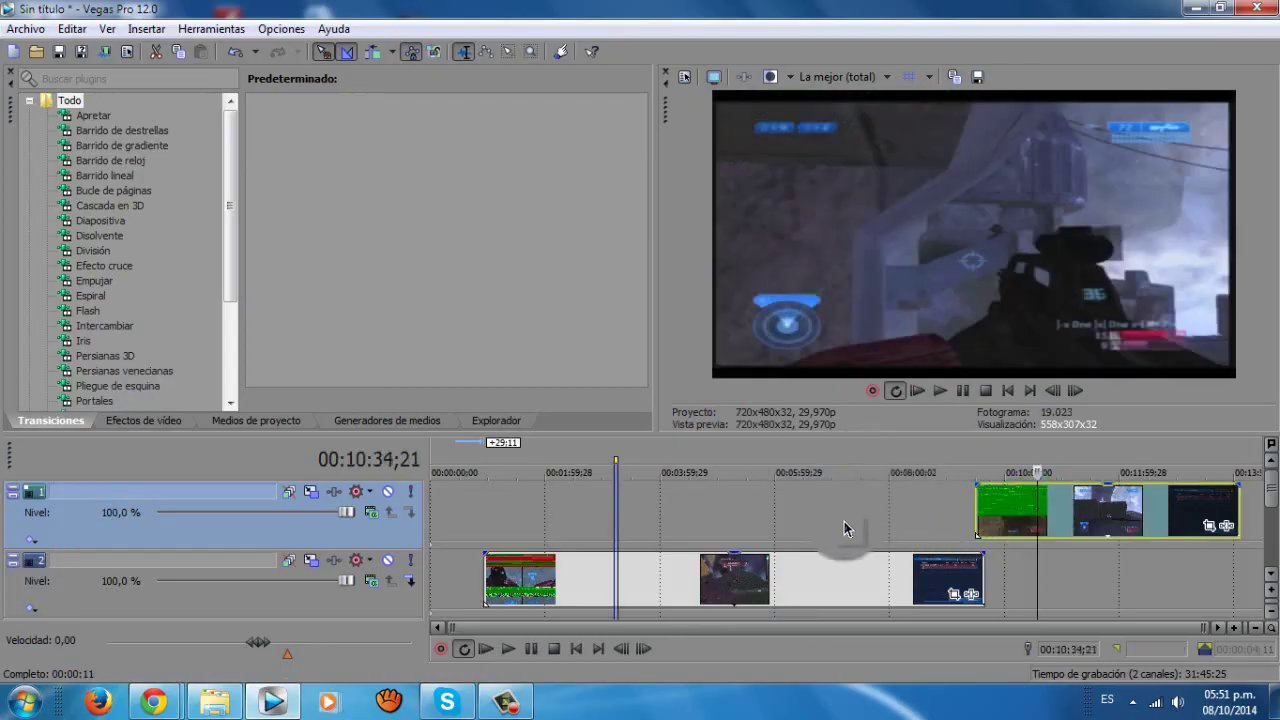
{"action": "left_click", "coordinate": [839, 521]}
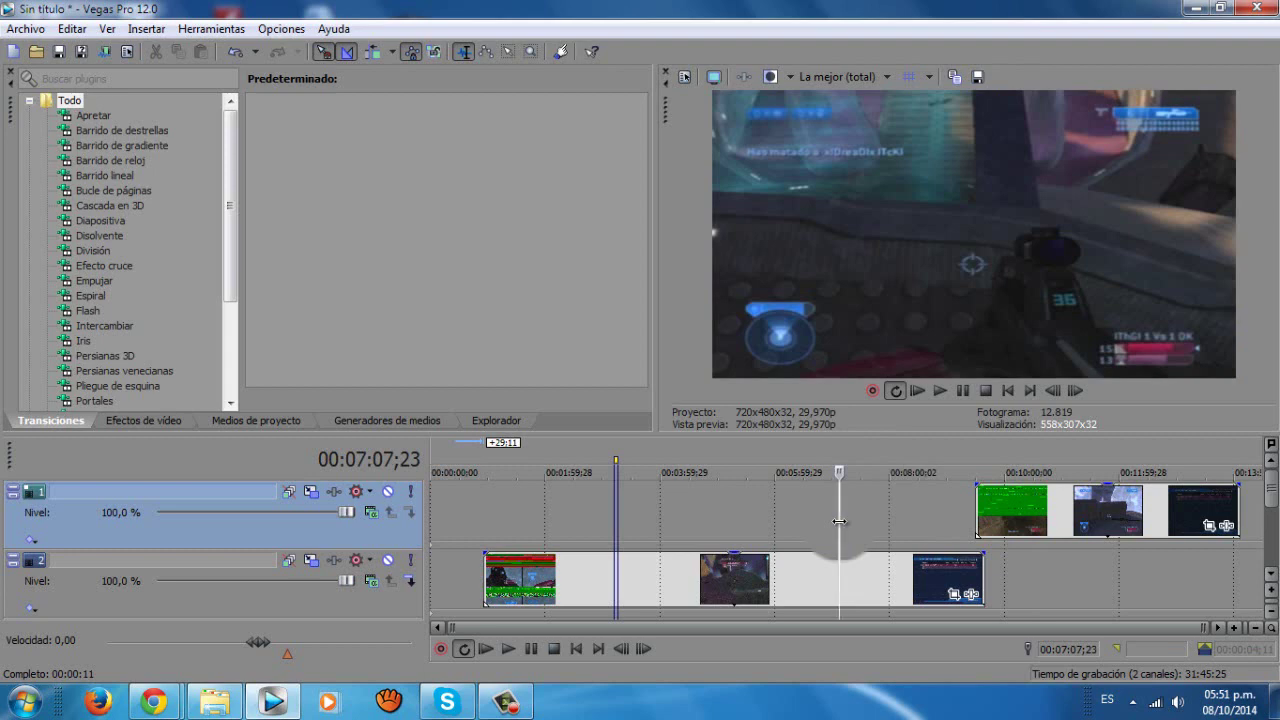